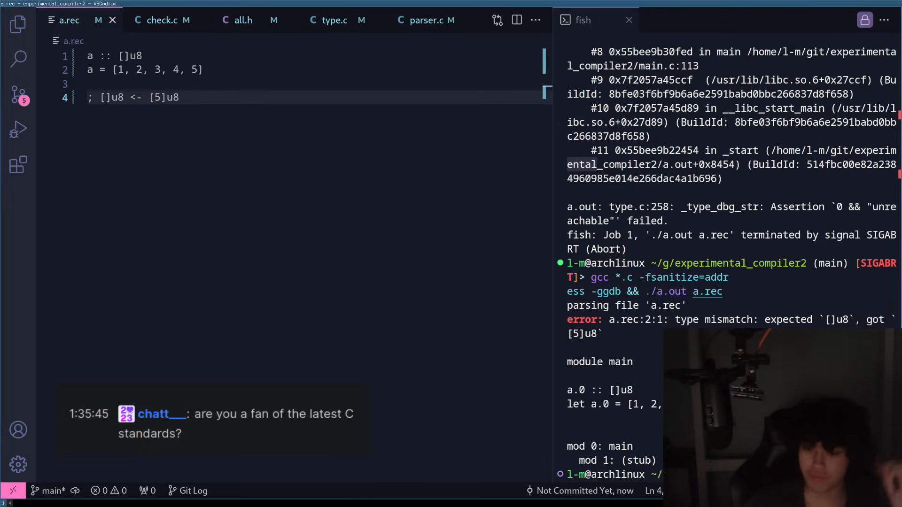
Step: Launch LibreWolf from the launcher, search the web for c23 and open the cppreference result
left_click(567, 263)
key("super+d")
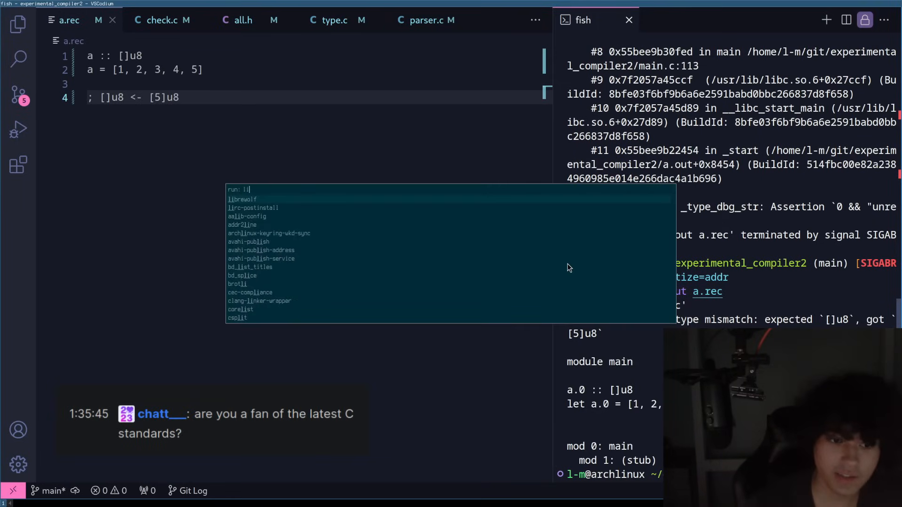
type("libre")
key("Return")
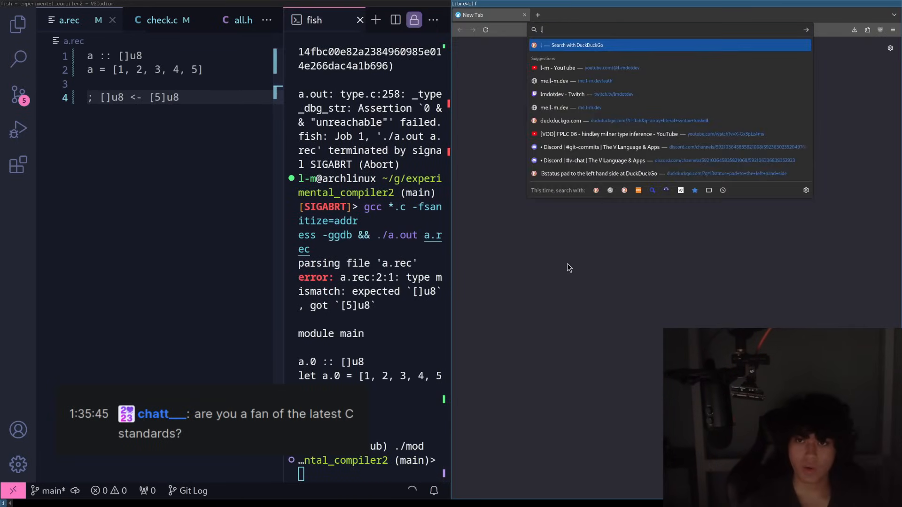
type("c23")
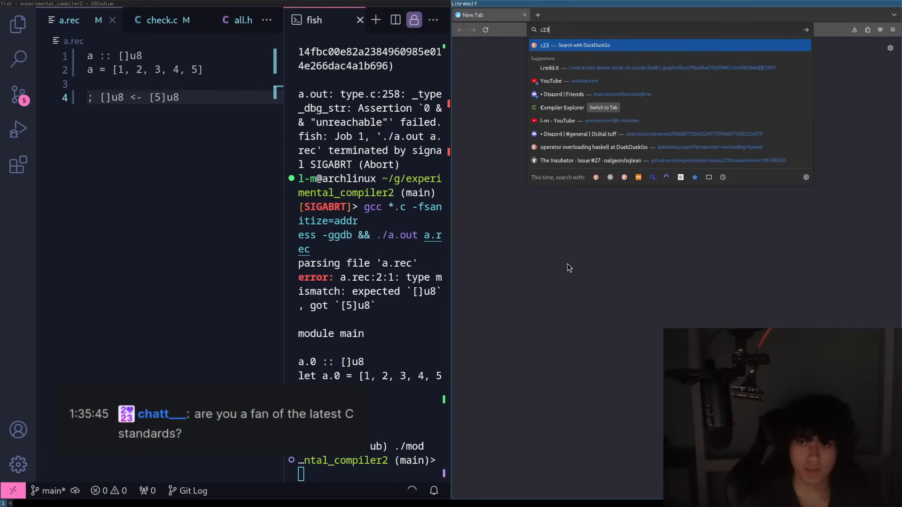
key("Return")
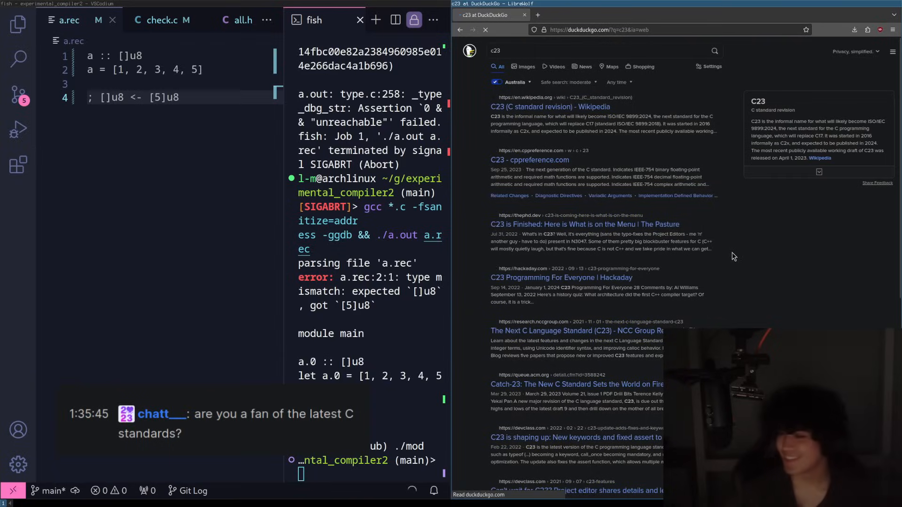
left_click(544, 161)
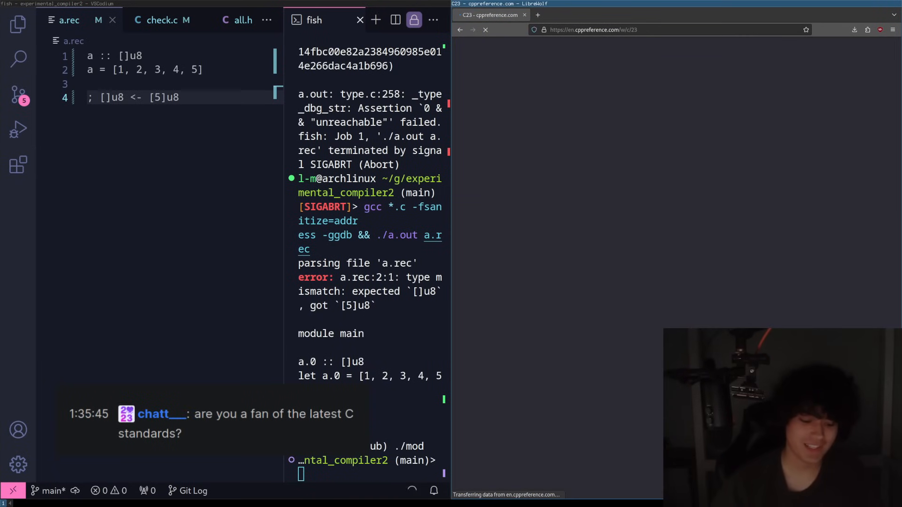
Step: Make the browser window full screen to read the C23 overview page
key("super+f")
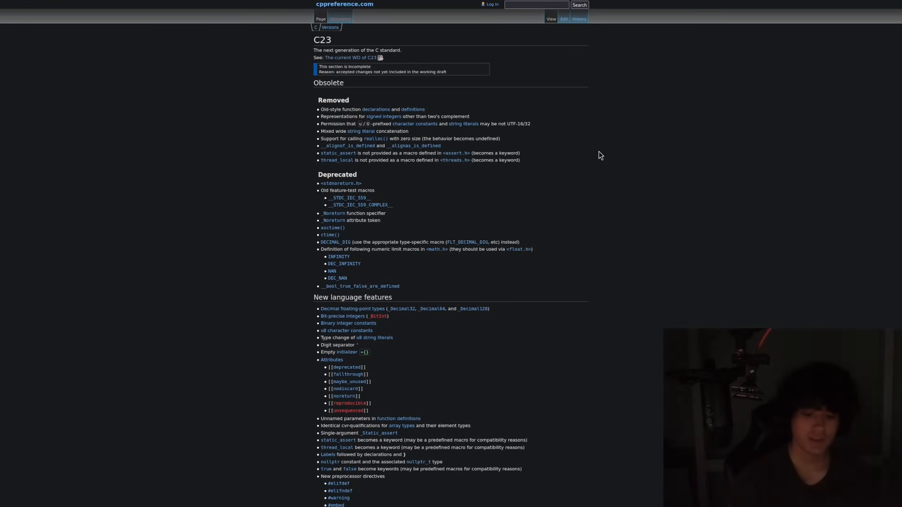
scroll(421, 190, "down", 1)
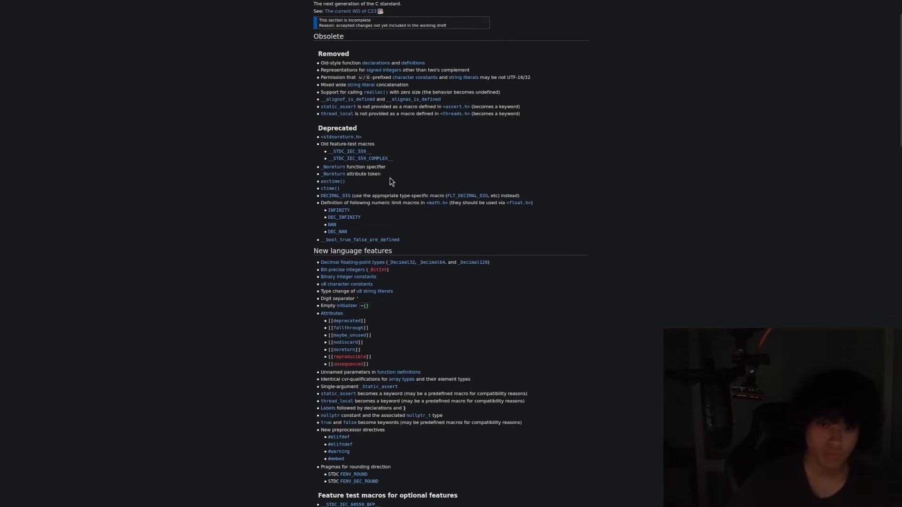
scroll(435, 231, "down", 2)
scroll(435, 231, "up", 3)
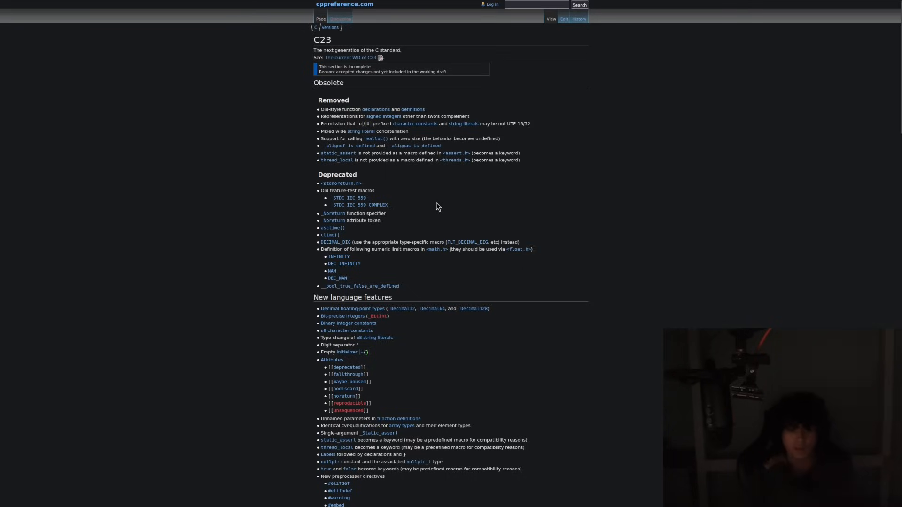
scroll(434, 208, "down", 2)
scroll(436, 208, "down", 2)
scroll(436, 207, "down", 1)
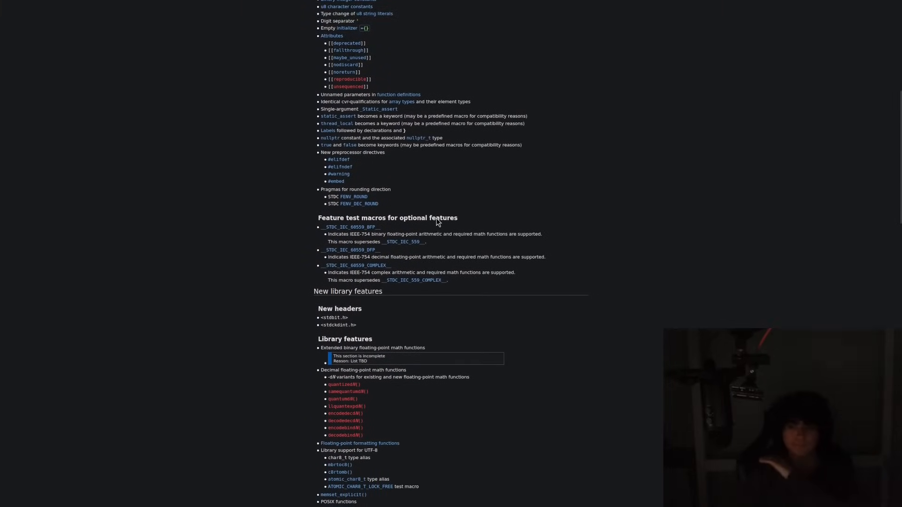
scroll(436, 208, "down", 2)
scroll(373, 293, "up", 5)
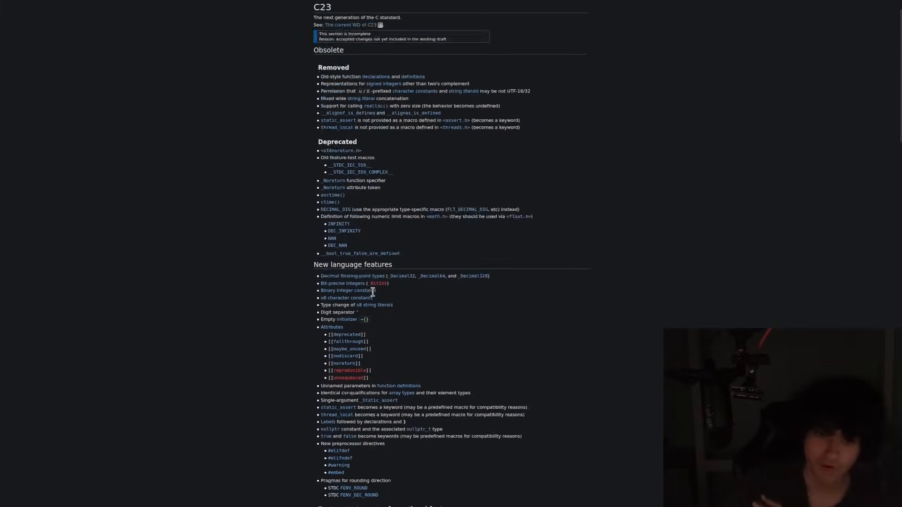
scroll(353, 212, "up", 5)
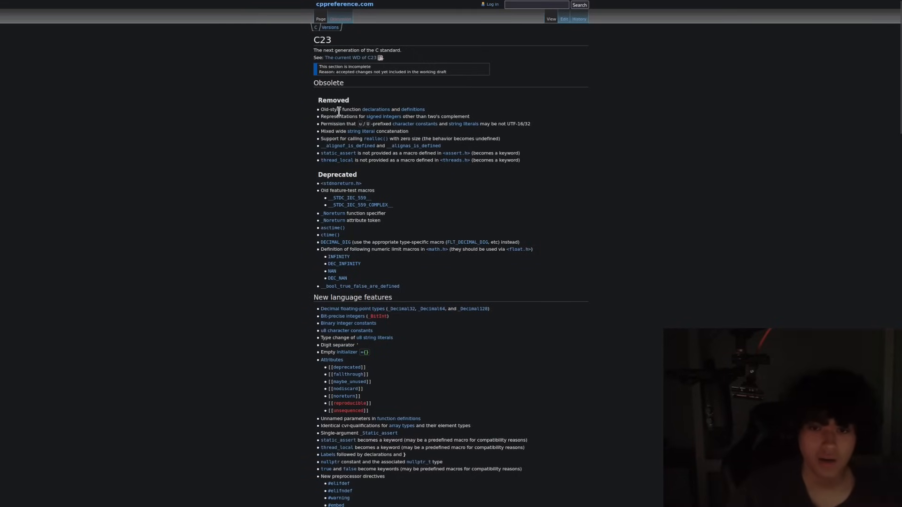
left_click_drag(328, 108, 426, 110)
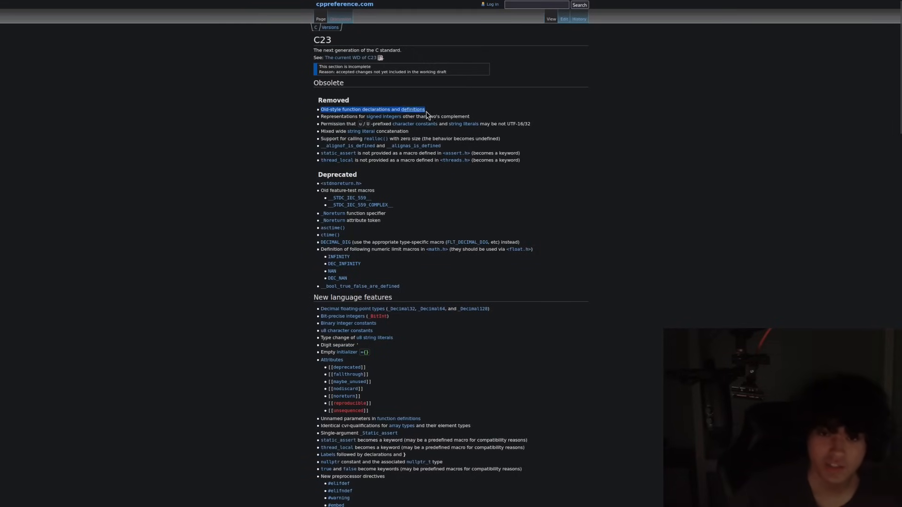
left_click(441, 116)
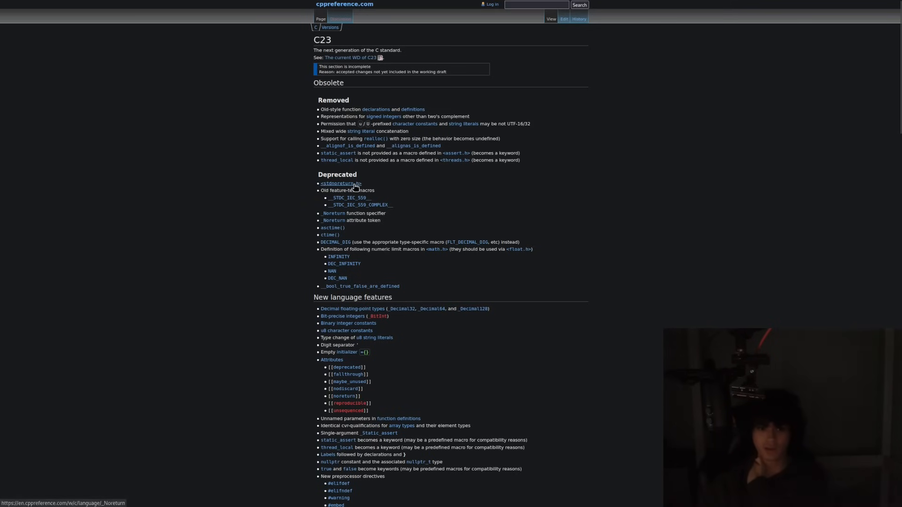
scroll(357, 191, "down", 1)
scroll(384, 216, "down", 1)
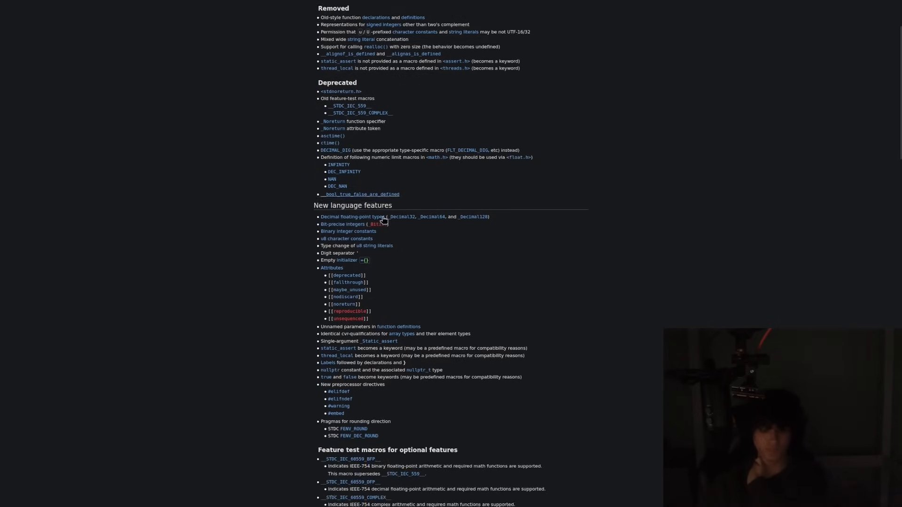
scroll(384, 215, "down", 1)
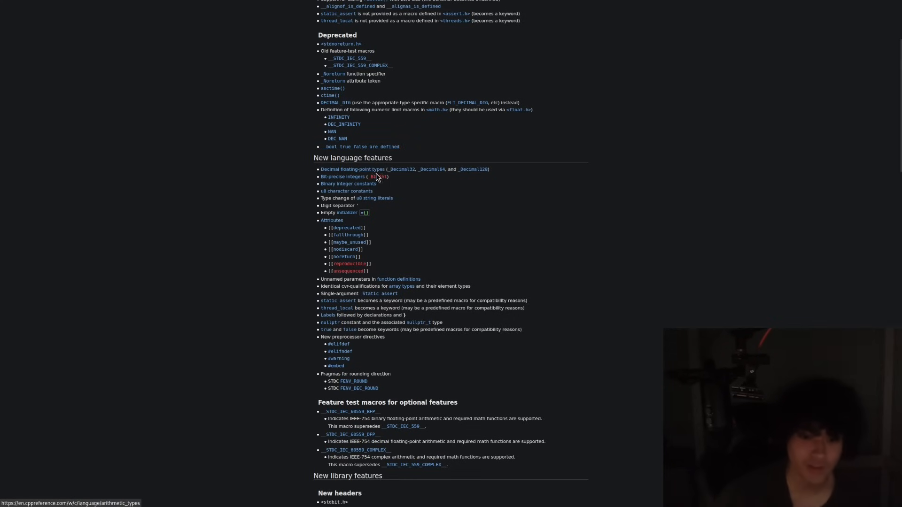
scroll(376, 172, "down", 1)
scroll(376, 172, "down", 1)
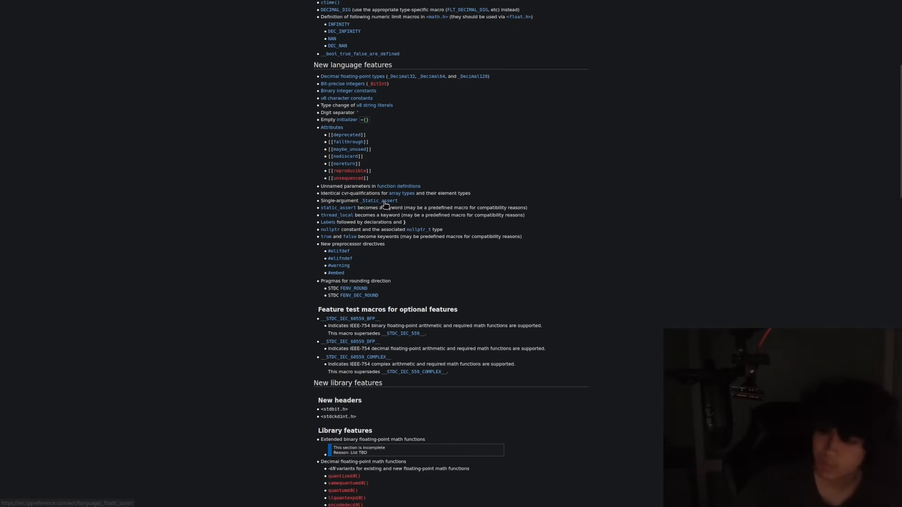
scroll(374, 242, "down", 1)
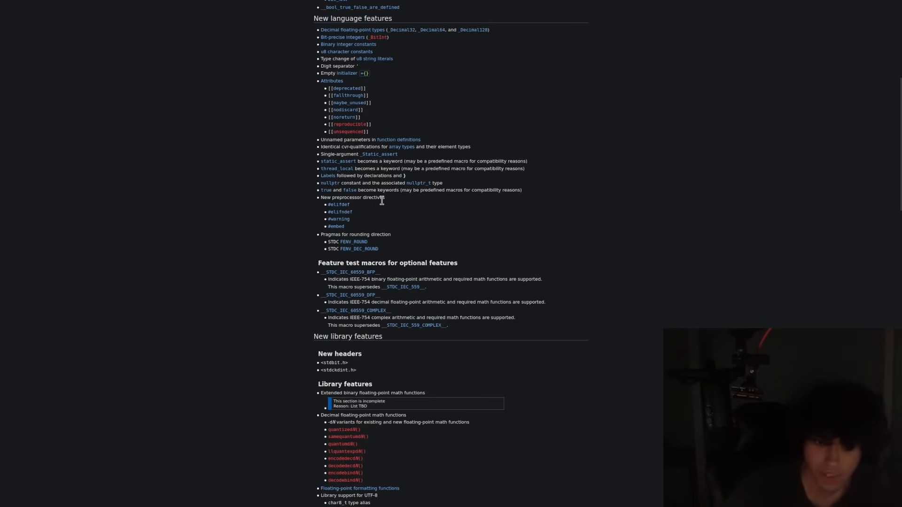
scroll(383, 214, "down", 2)
scroll(383, 214, "down", 2)
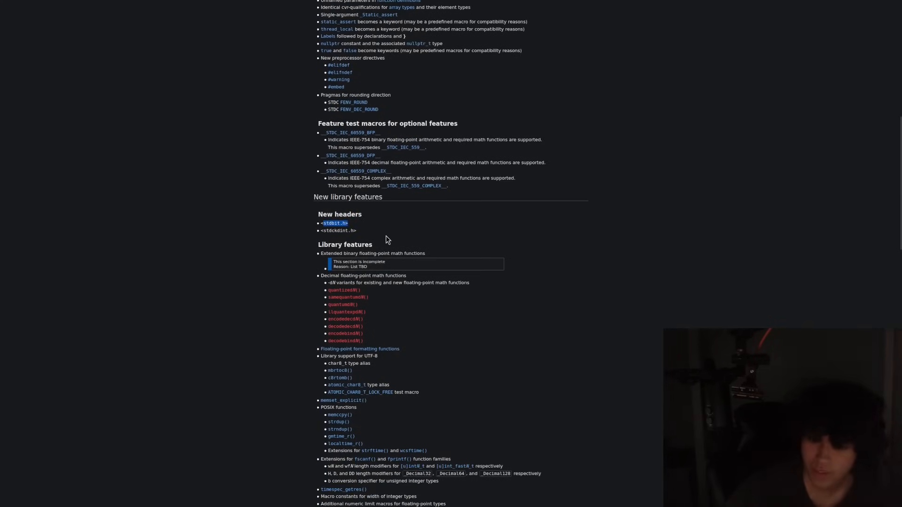
scroll(385, 240, "down", 2)
scroll(391, 241, "down", 2)
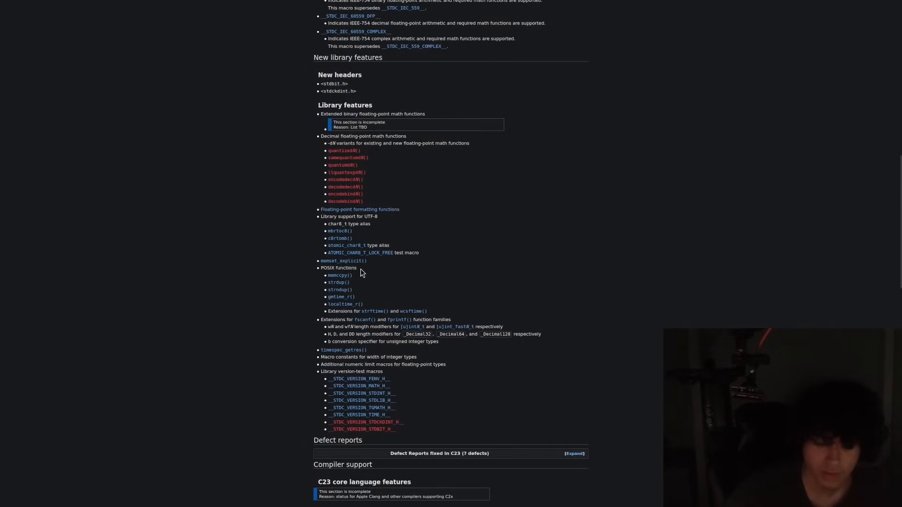
scroll(376, 274, "down", 2)
scroll(376, 275, "down", 2)
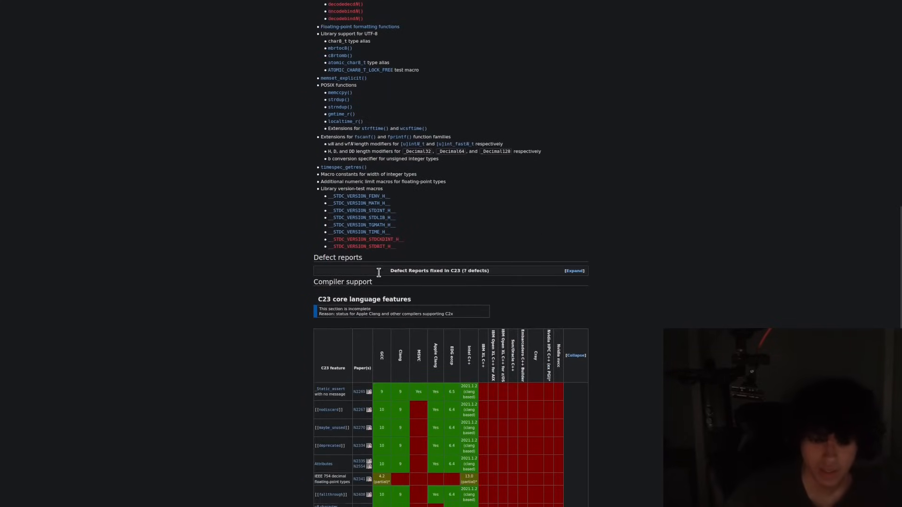
scroll(381, 276, "up", 1)
scroll(395, 272, "down", 5)
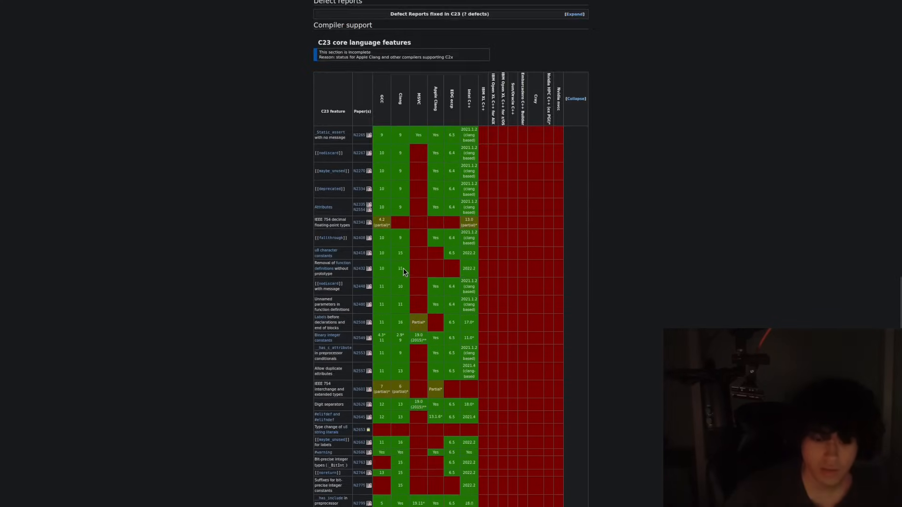
scroll(403, 269, "down", 5)
scroll(403, 268, "down", 3)
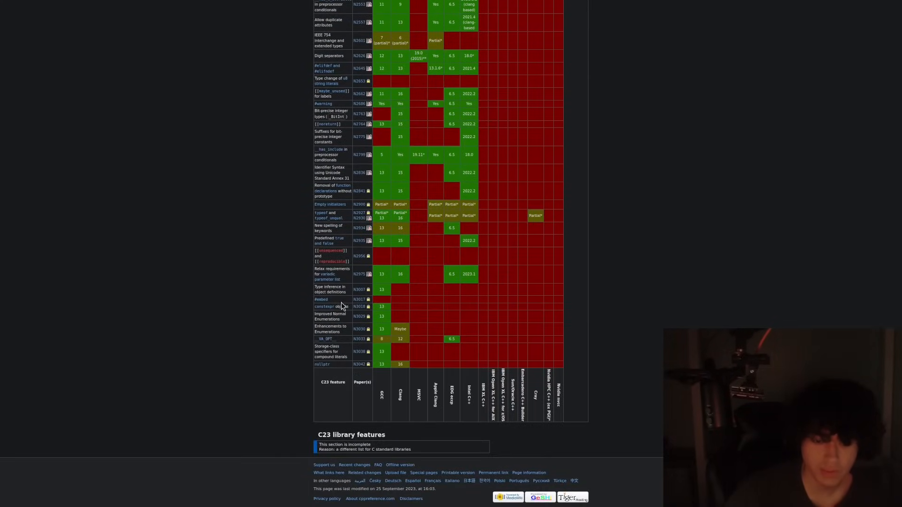
scroll(395, 283, "up", 10)
scroll(423, 282, "up", 10)
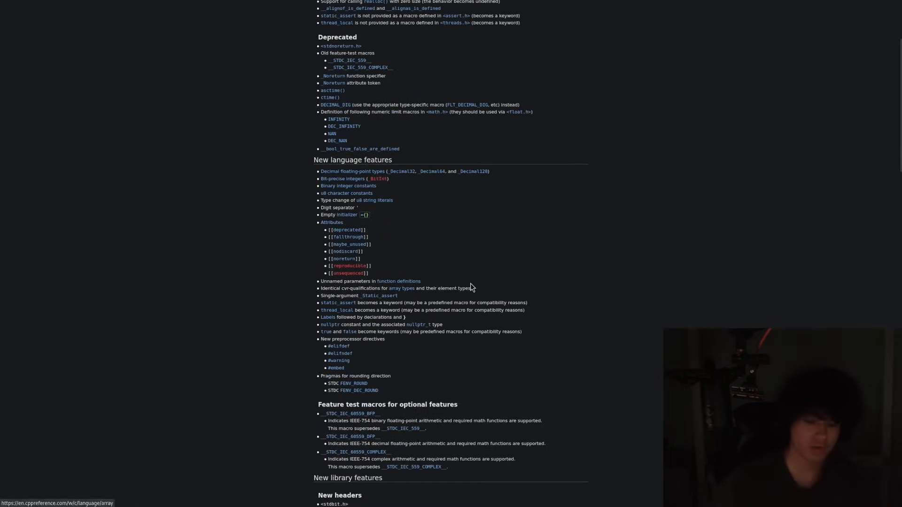
Step: Find the constexpr row in the C23 support table via in-page search, then leave fullscreen
key("ctrl+f")
type("constexpr")
key("Return")
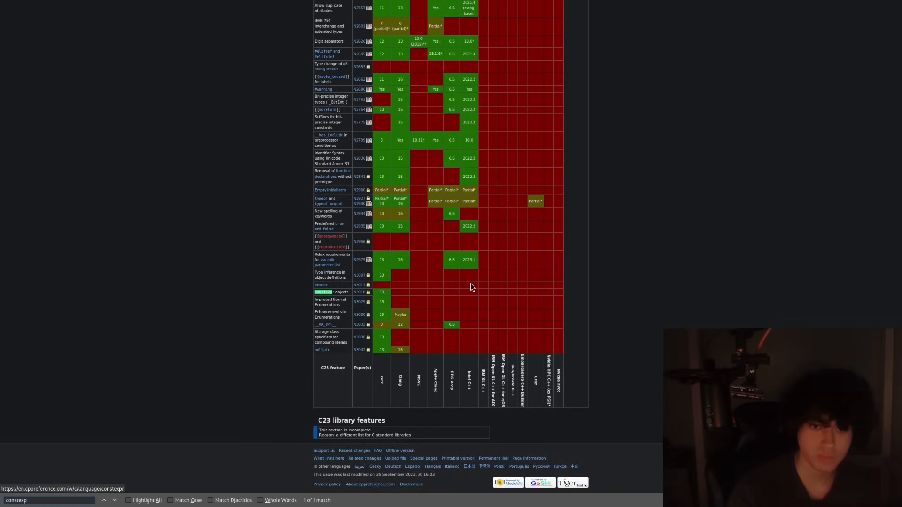
key("Escape")
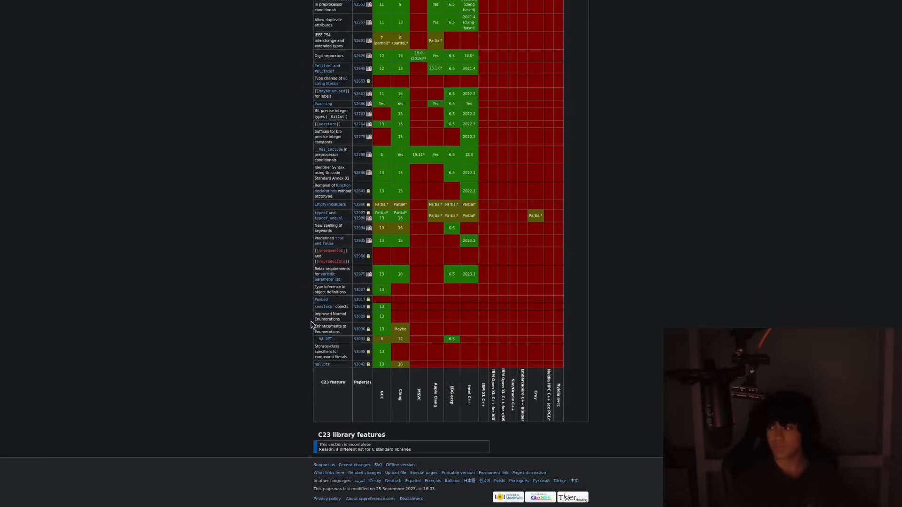
key("F11")
Step: Load godbolt.org in a new tab and restore the normal browser view
key("ctrl+t")
type("go")
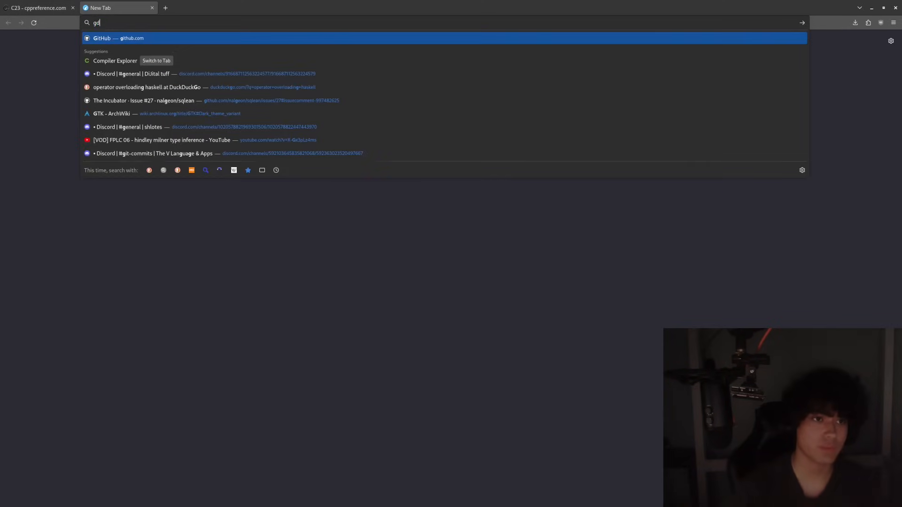
type("gdo")
key("BackSpace")
key("BackSpace")
type("odbolt.org/")
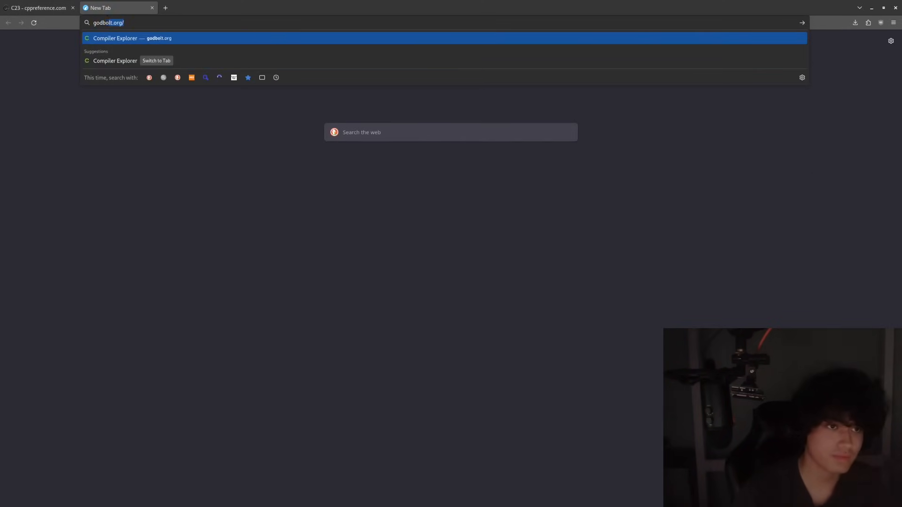
key("Return")
key("F11")
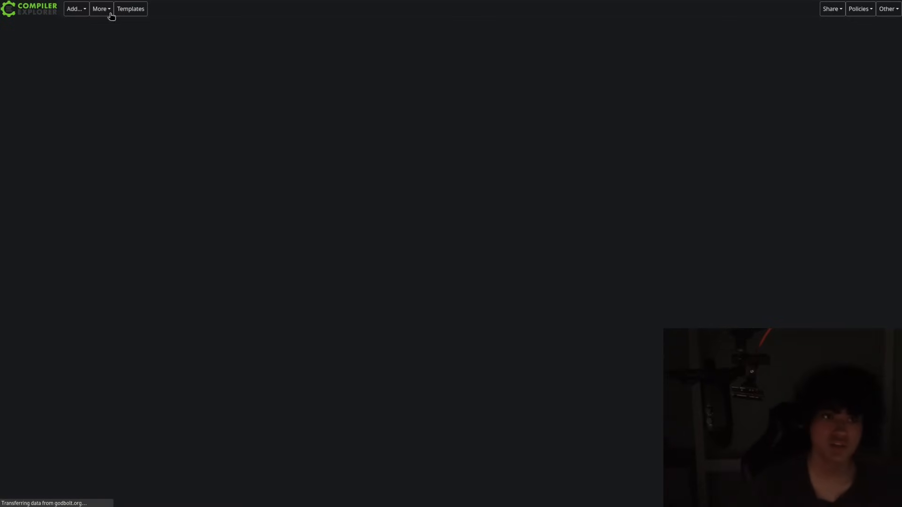
key("F11")
key("F11")
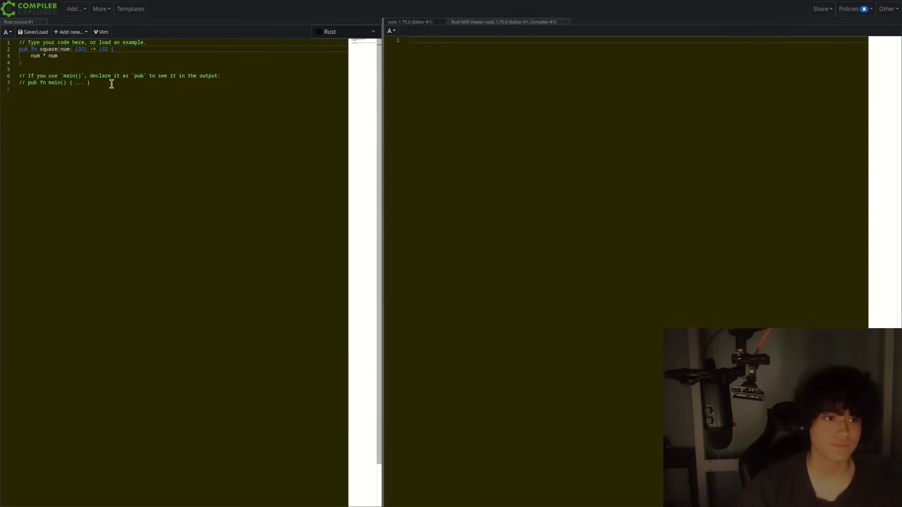
Step: Switch the Compiler Explorer source language from Rust to C
left_click(343, 33)
type("c")
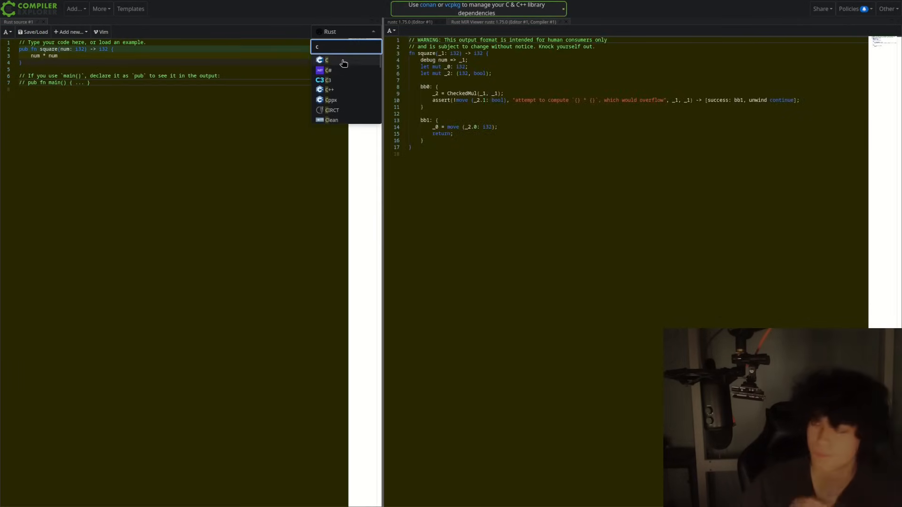
left_click(344, 63)
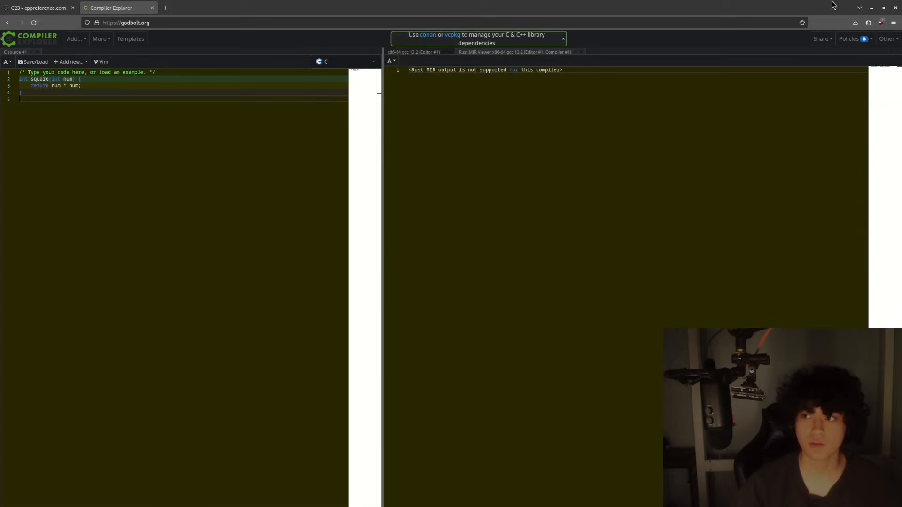
Step: Darken the page via the Dark Reader extension and make Compiler Explorer full screen
left_click(866, 24)
left_click(827, 57)
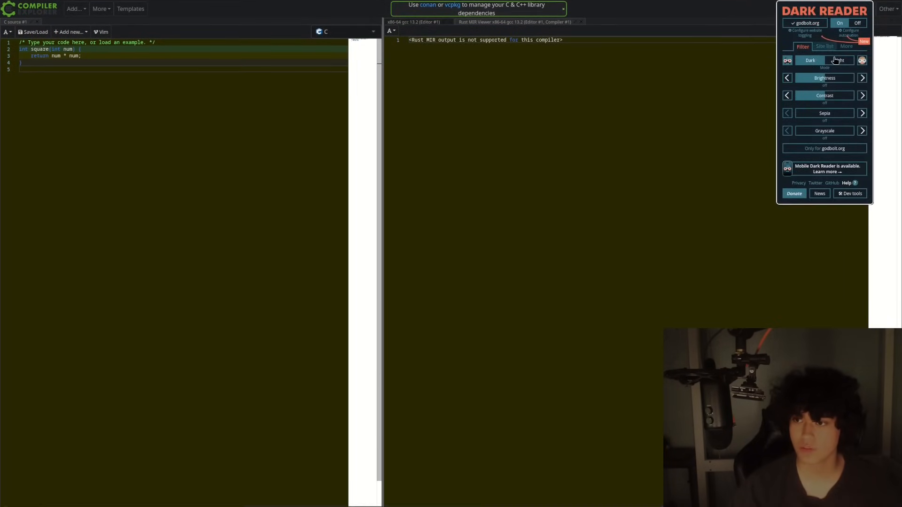
left_click(855, 98)
key("Escape")
key("super+f")
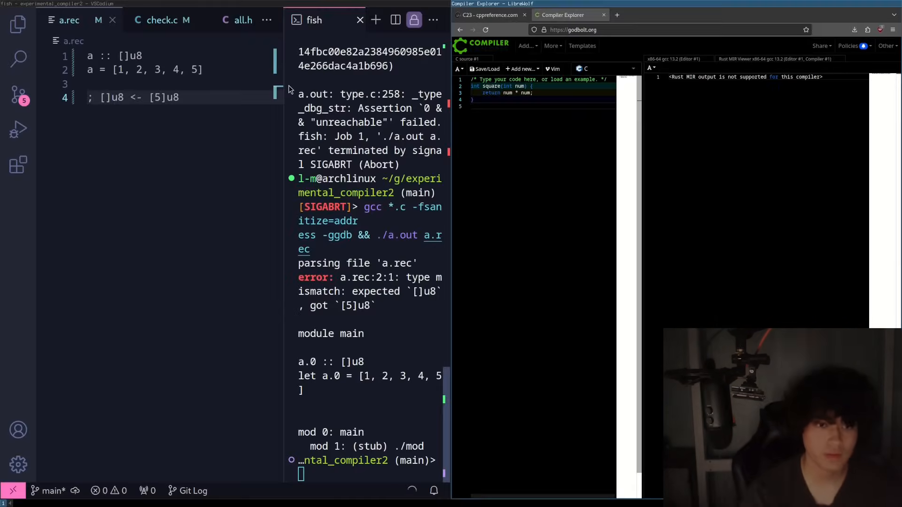
key("super+f")
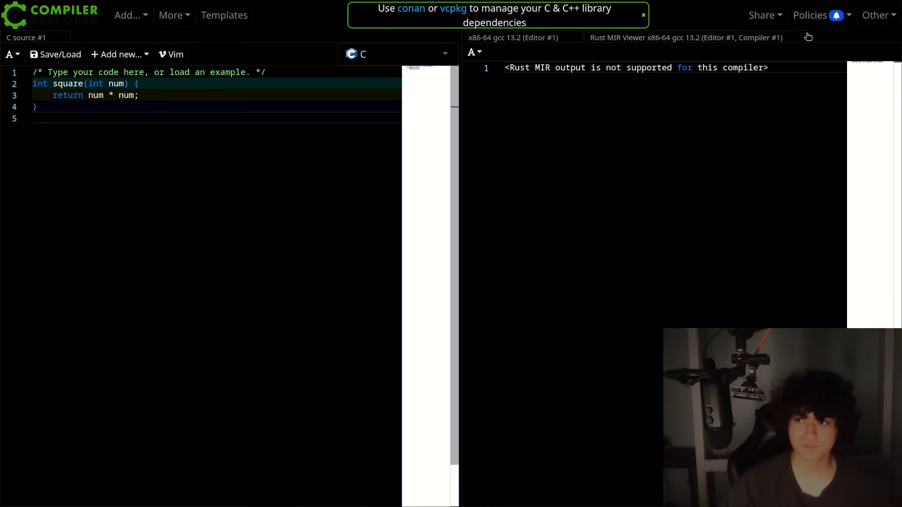
Step: Show the gcc assembly and add 'int size = 20;' globally plus 'int array[size];' inside square
left_click(807, 37)
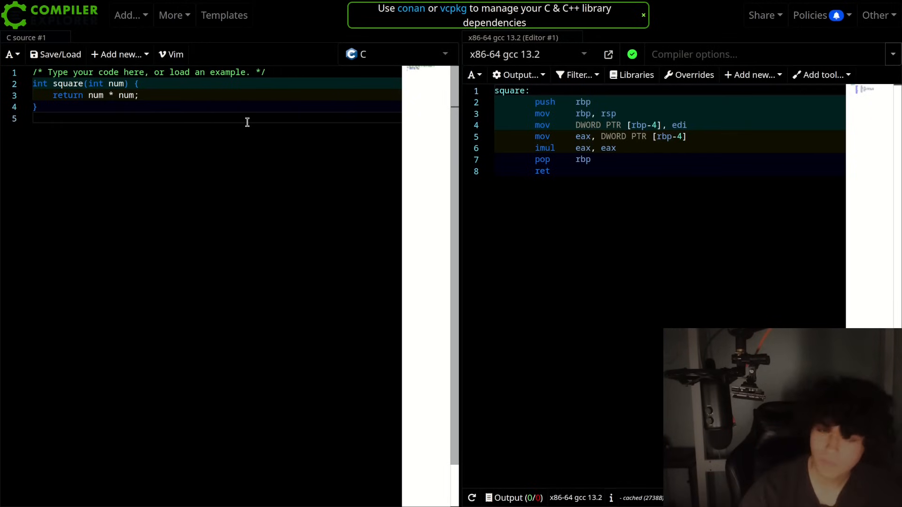
key("Return")
key("Return")
type("int a")
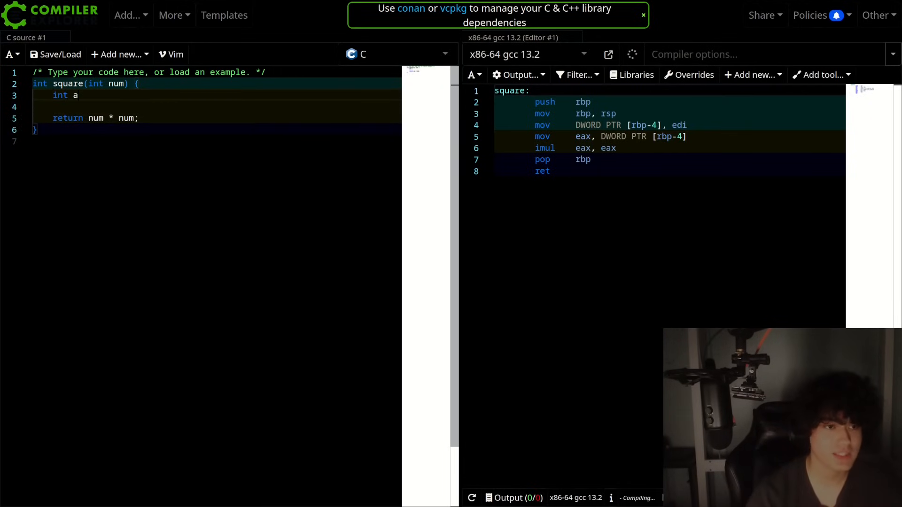
key("BackSpace")
key("BackSpace")
key("BackSpace")
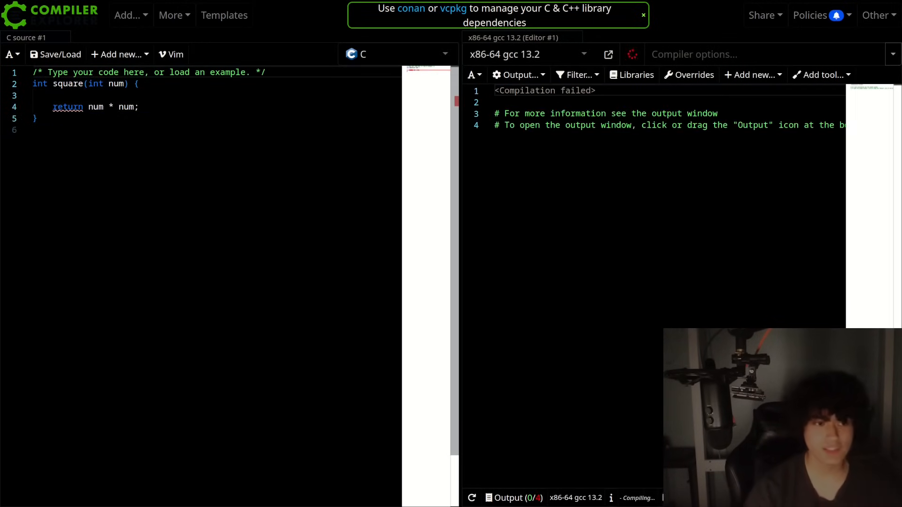
key("Return")
key("Return")
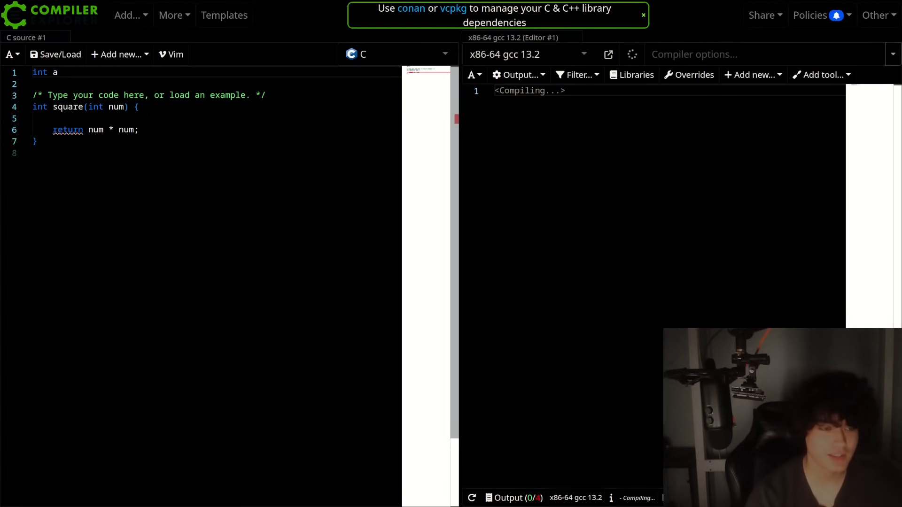
type("= 20;")
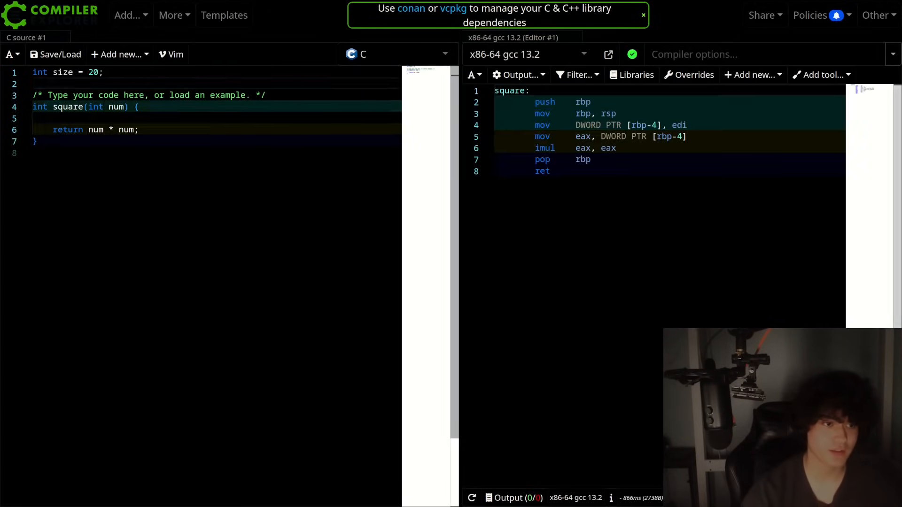
key("Return")
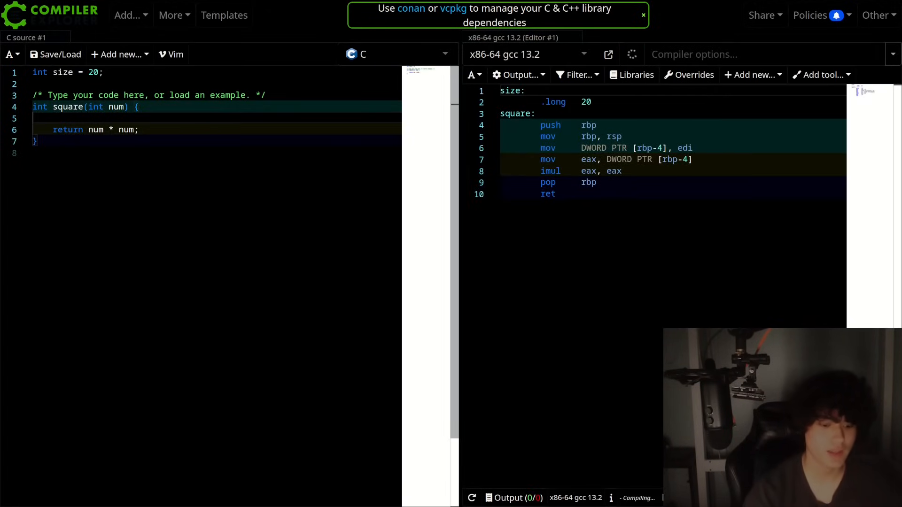
type("int ra")
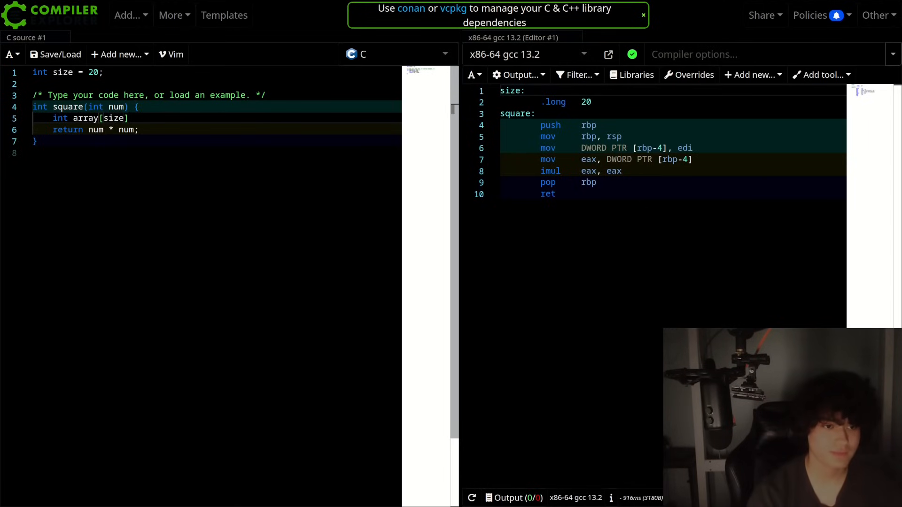
type(";")
key("Return")
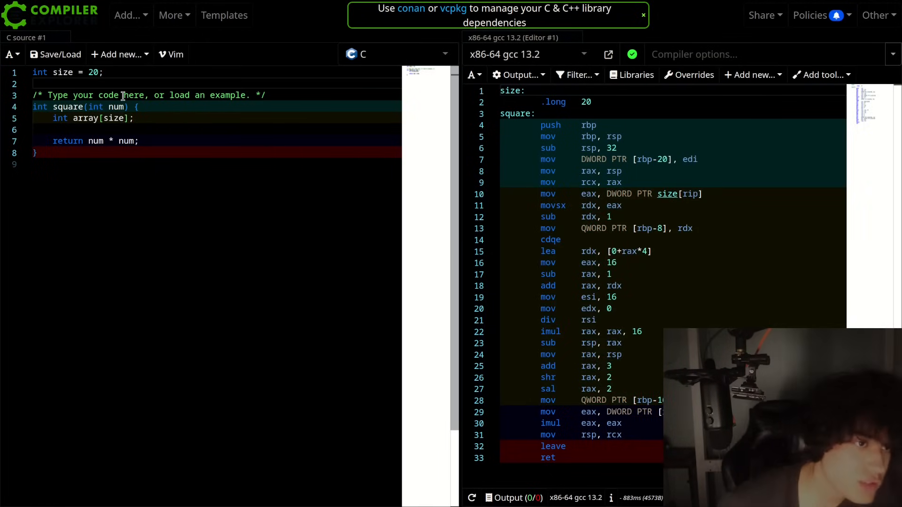
Step: Replace the size declaration with '#define size 20', check the assembly, then remove that line
left_click(104, 72)
key("ctrl+shift+k")
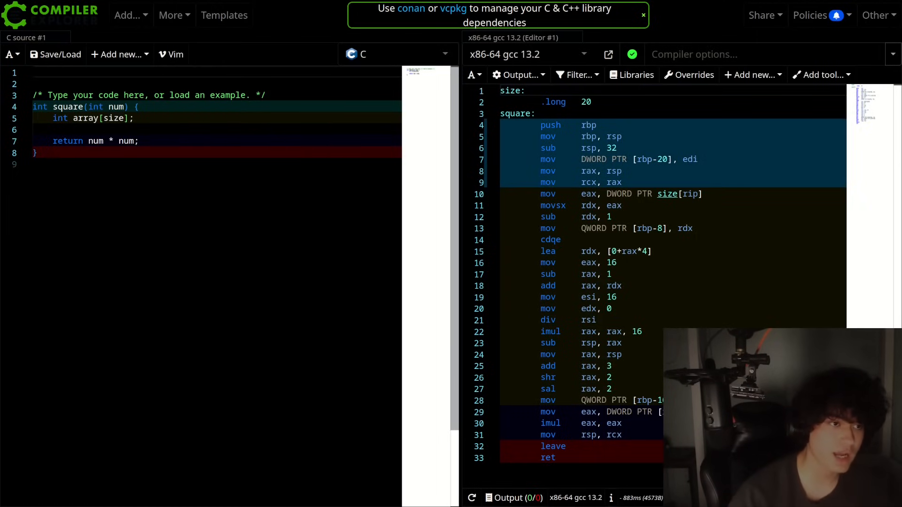
type("#de")
type("df")
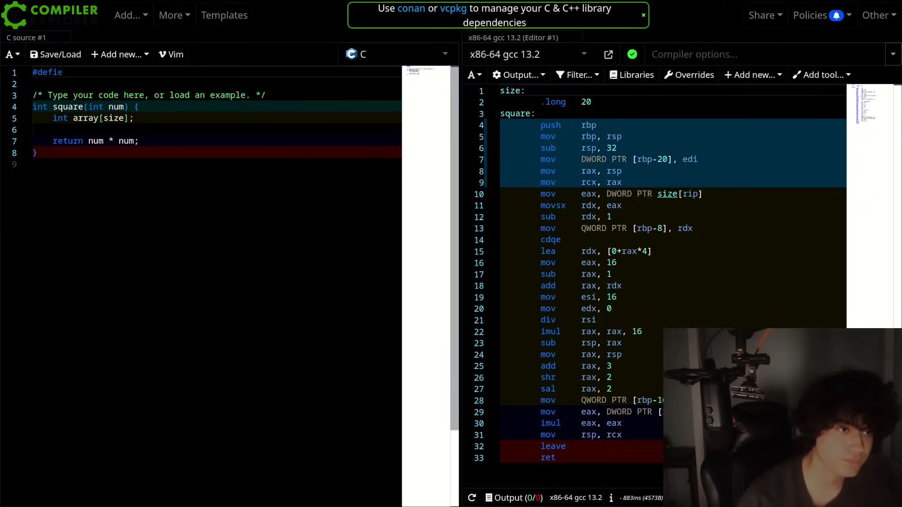
type("e siz")
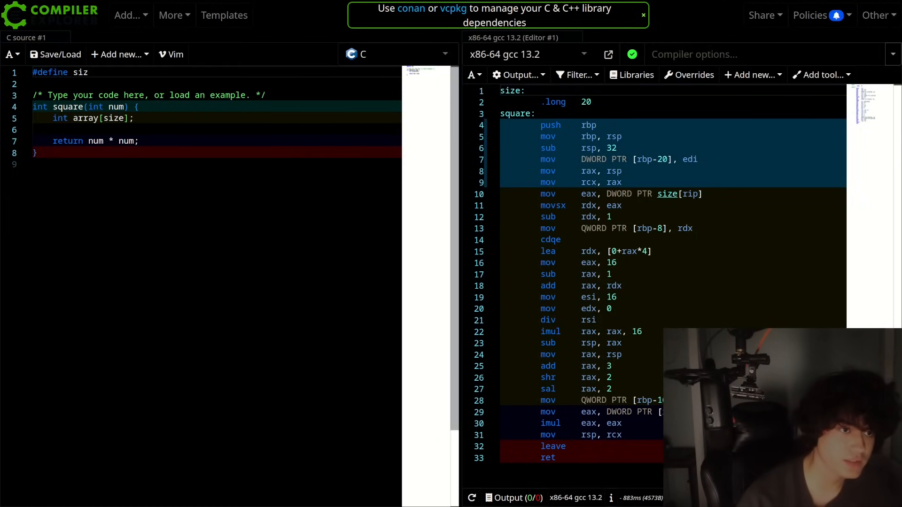
type("e 20")
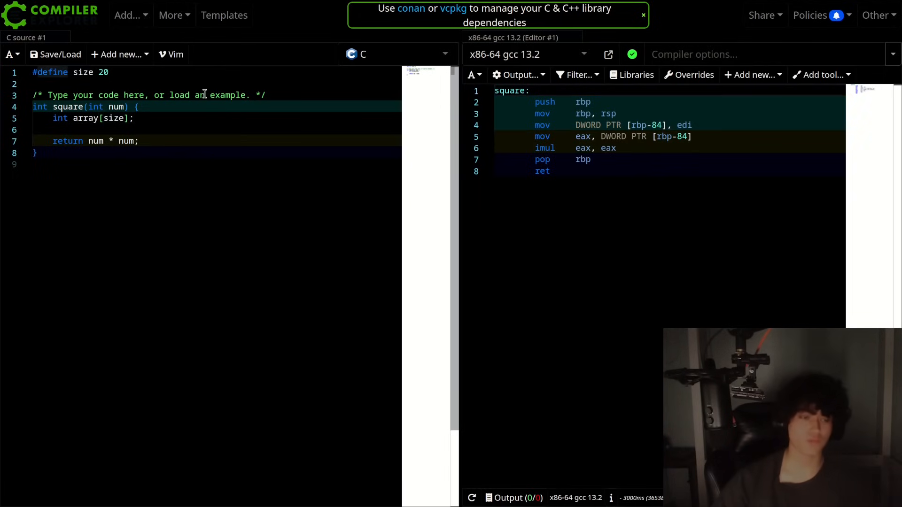
key("ctrl+Home")
key("shift+End")
type("o")
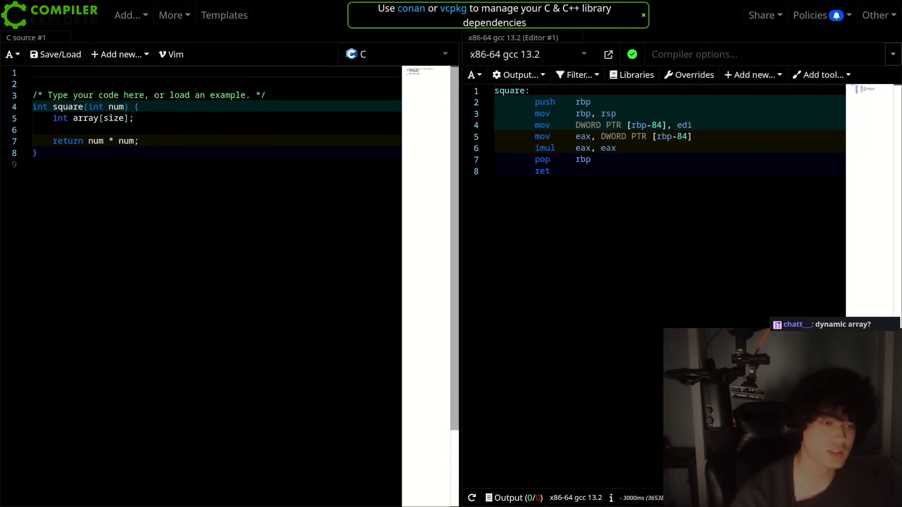
type("et")
Step: Declare 'constexpr int size = 20;' and set compiler option -std=c2x so it builds
key("BackSpace")
key("BackSpace")
key("BackSpace")
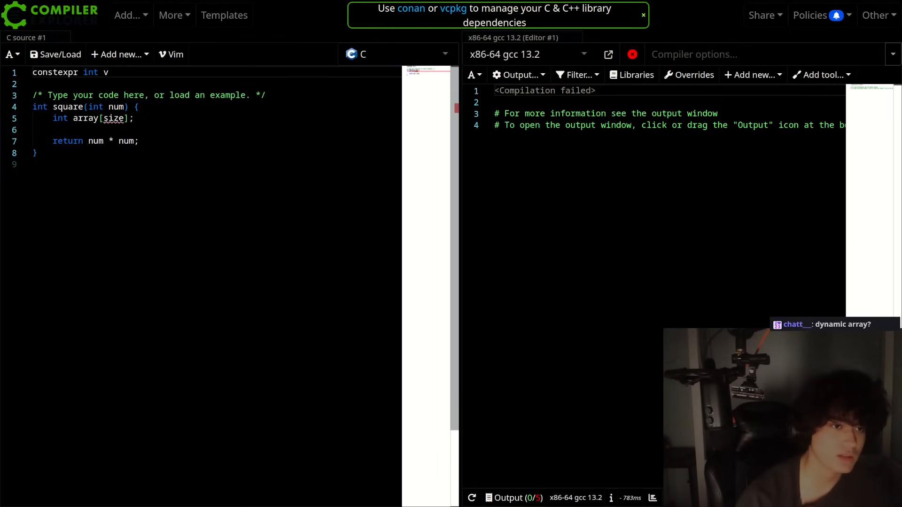
type(";")
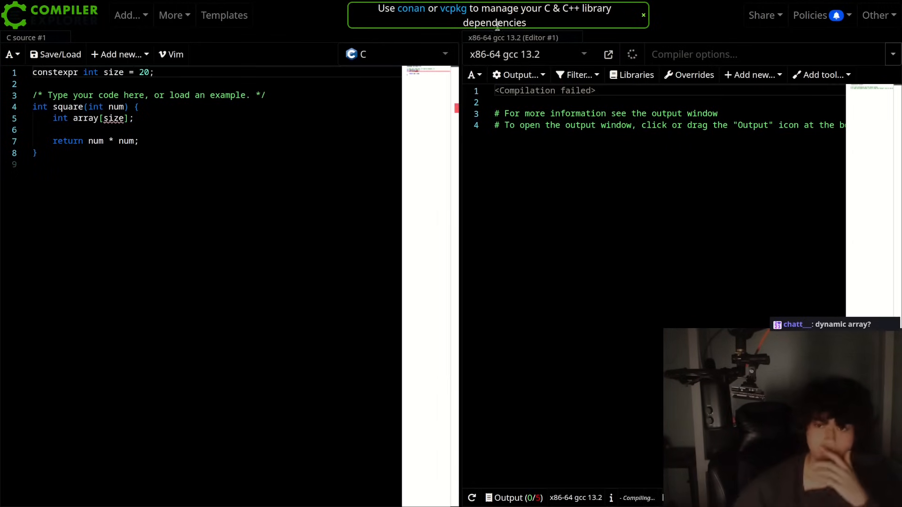
left_click(674, 55)
type("-std=c2")
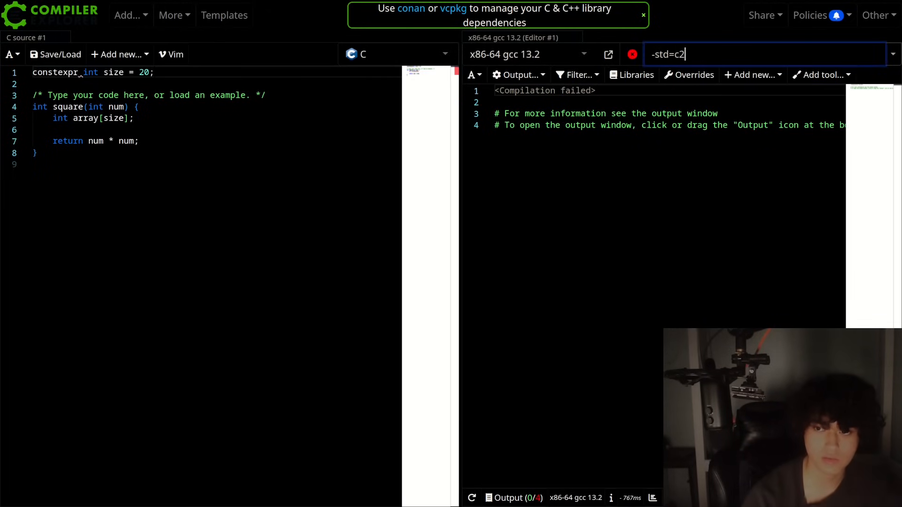
type("x")
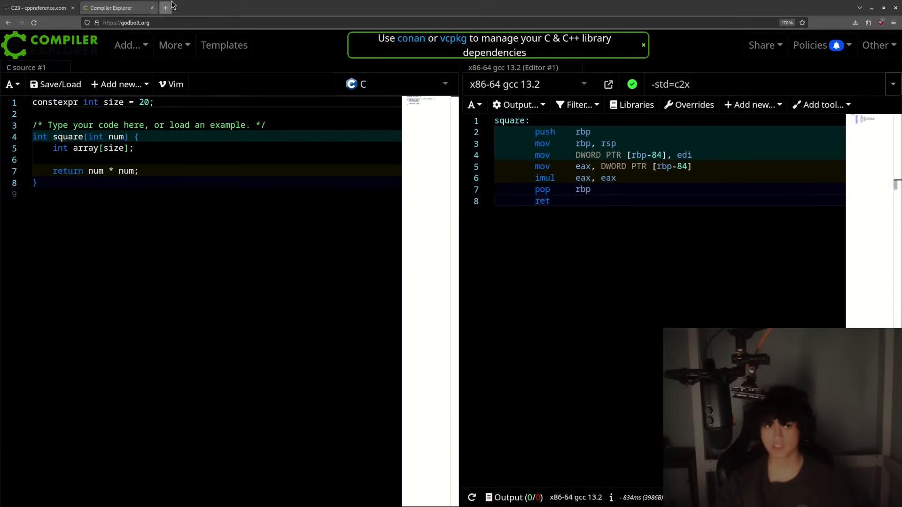
Step: Open the Reddit C23 thread in a new tab, note the N3003 proposal and enlarge the page
left_click(173, 6)
type("me.l-m.dev/")
key("Return")
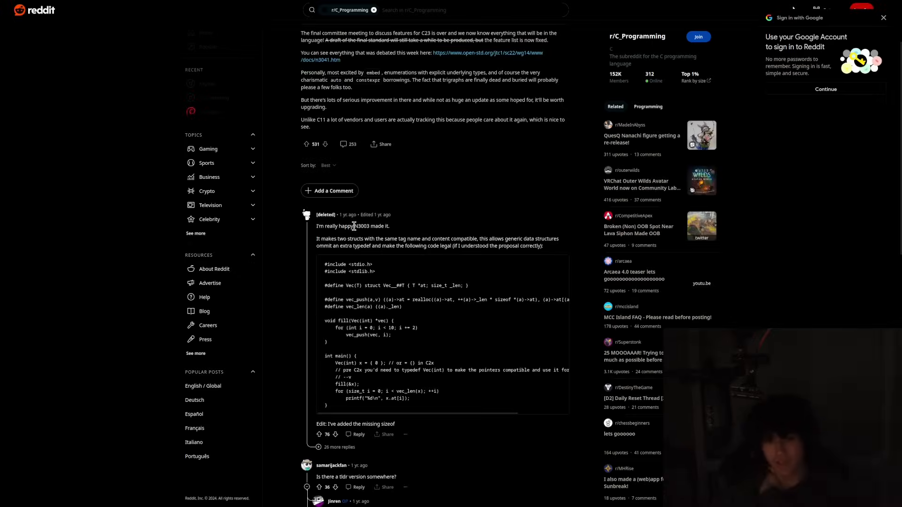
left_click_drag(354, 225, 360, 227)
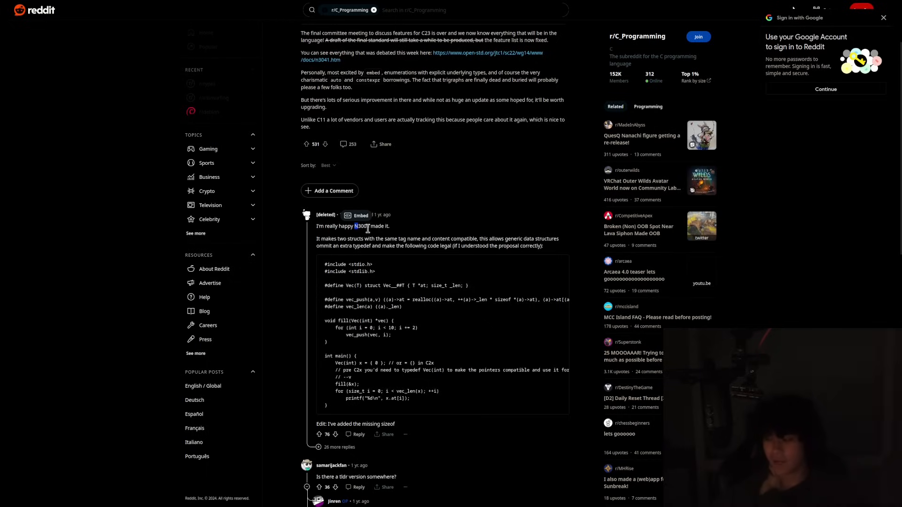
left_click(374, 253)
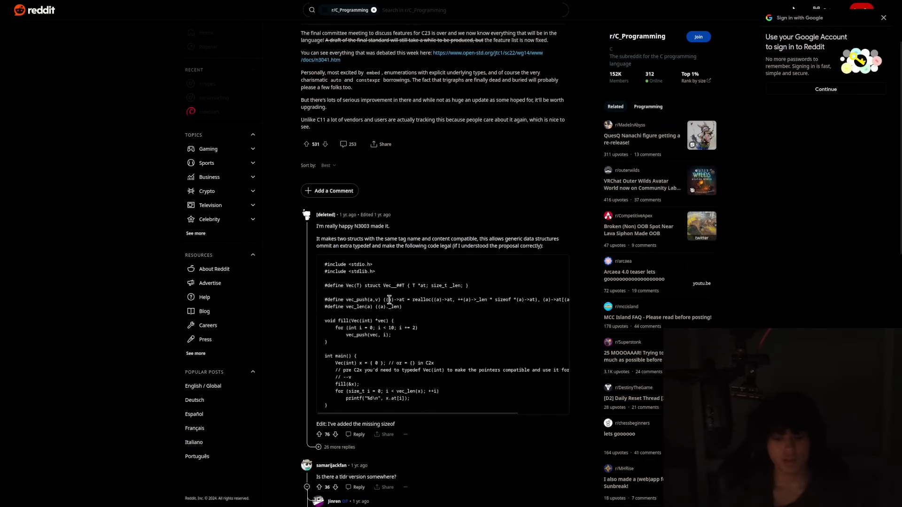
key("ctrl+plus")
scroll(390, 303, "down", 3)
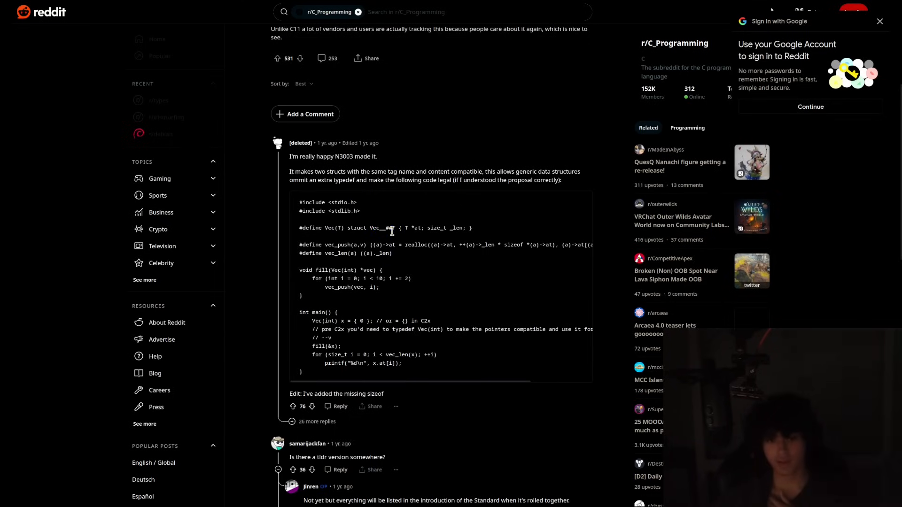
Step: Read through the Vec(T) macro, vec_push/vec_len macros and fill() function in the comment
mouse_move(399, 228)
left_mouse_down()
mouse_move(471, 227)
mouse_move(304, 227)
left_mouse_up()
left_click(479, 235)
left_click(304, 242)
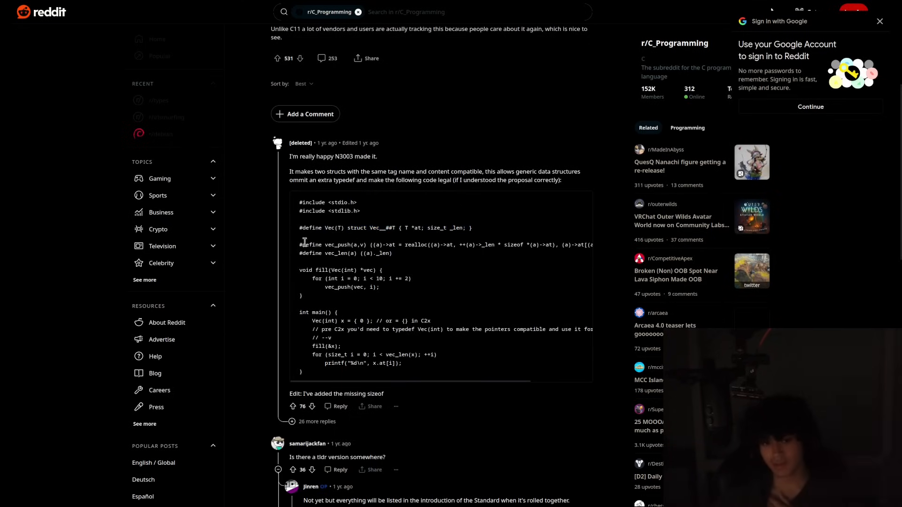
left_click_drag(302, 244, 393, 253)
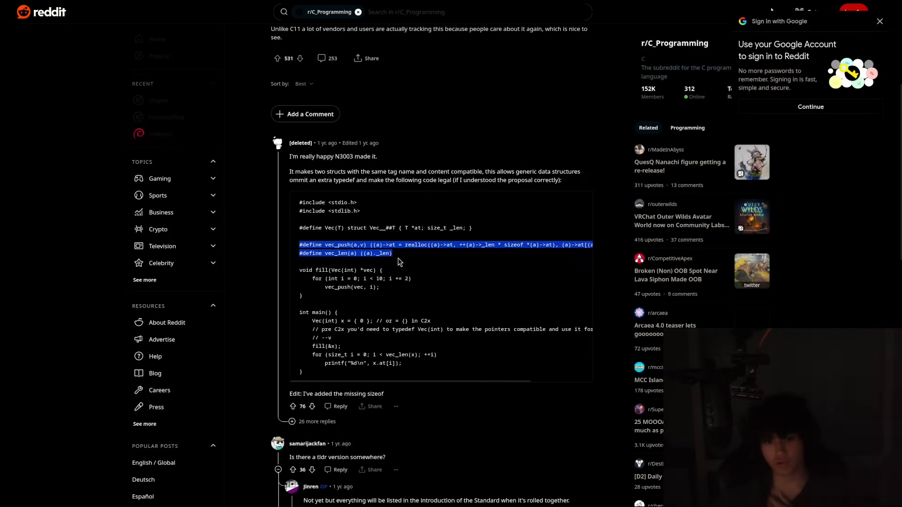
left_click(399, 262)
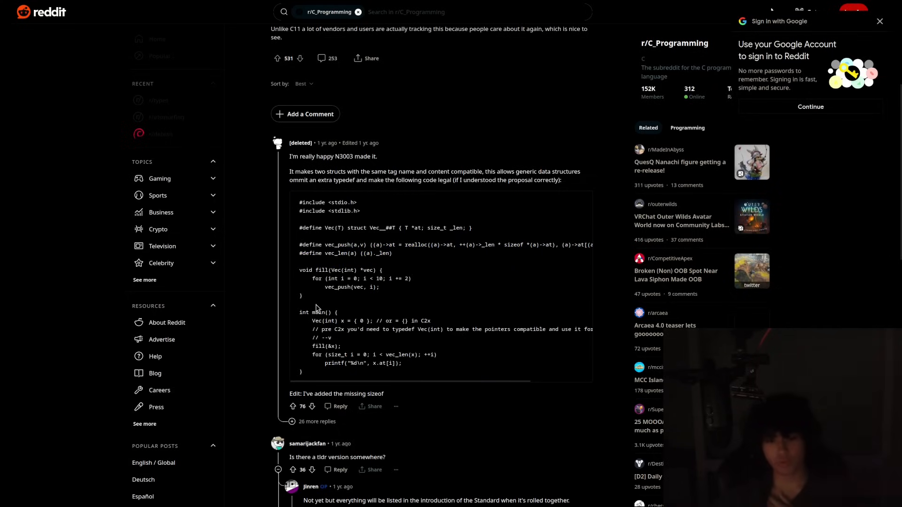
left_click_drag(303, 296, 299, 272)
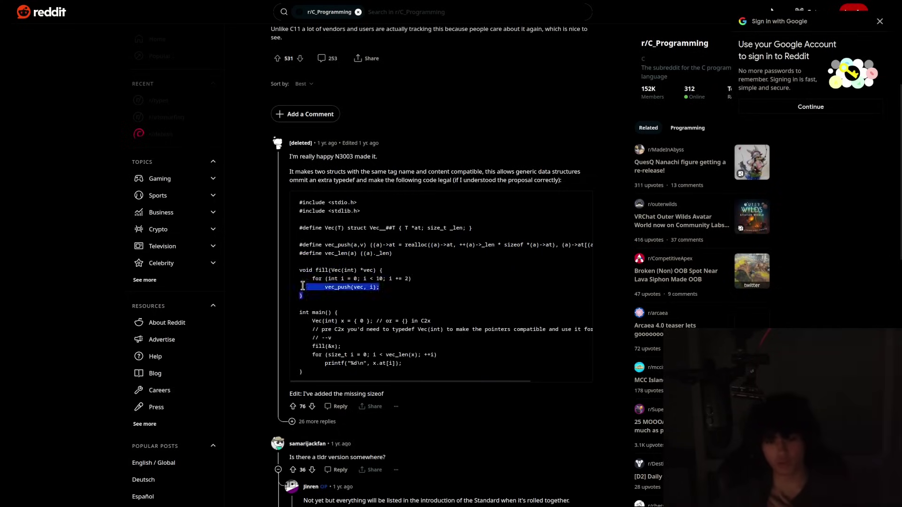
left_click(330, 274)
scroll(330, 290, "down", 1)
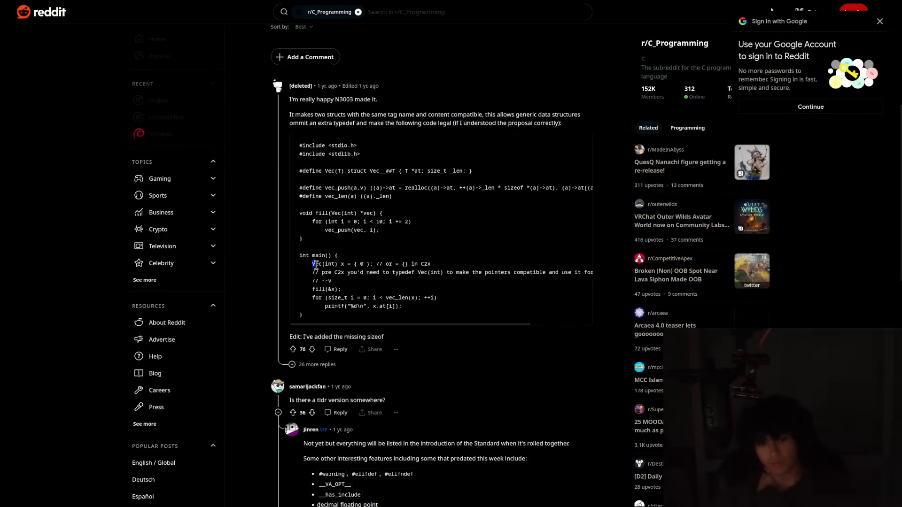
Step: Review the Vec(int) usage lines, close the embed tab and return to the thread
left_click(345, 264)
left_click(408, 265)
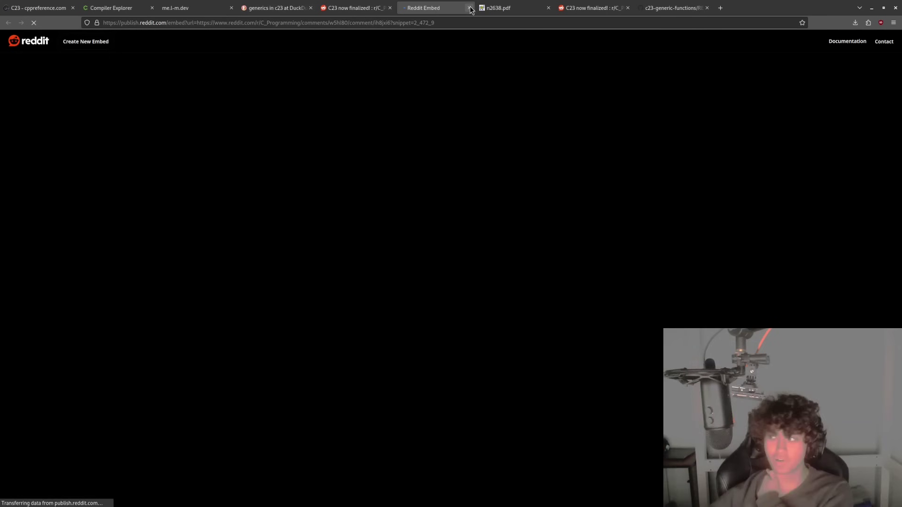
left_click(470, 9)
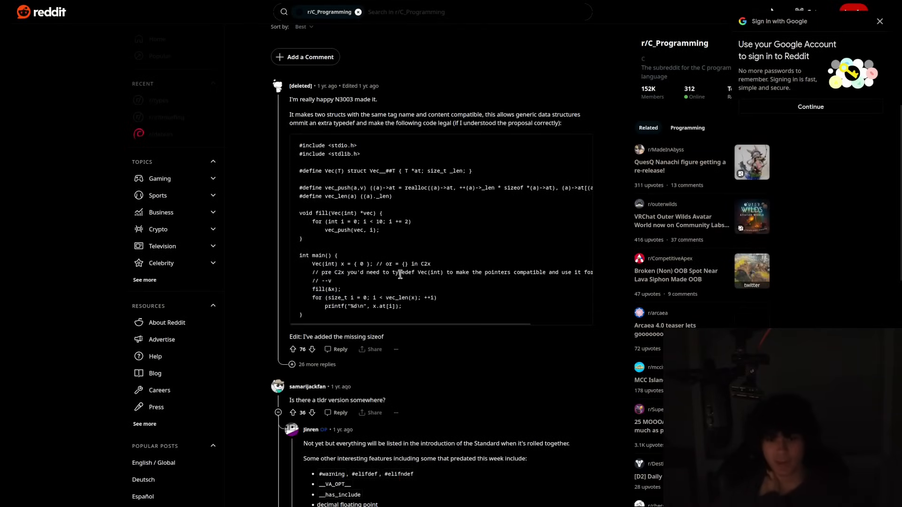
left_click(463, 295)
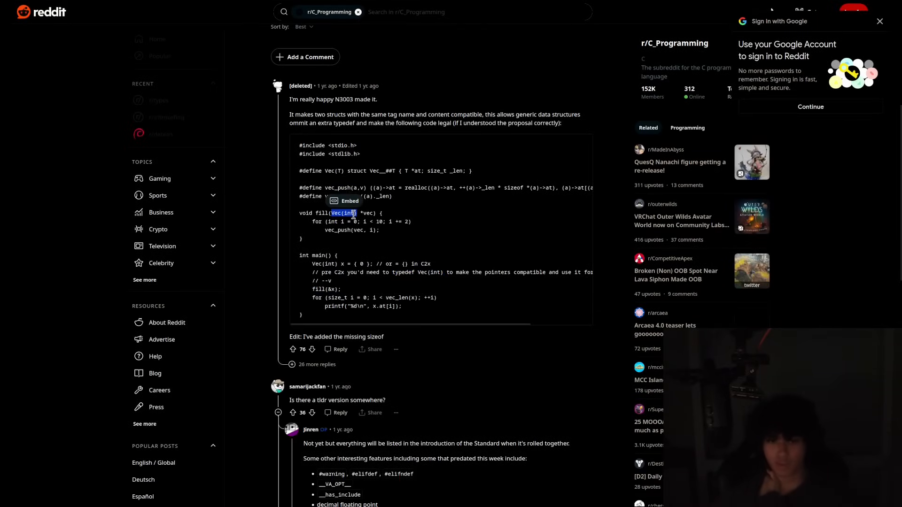
left_click(354, 287)
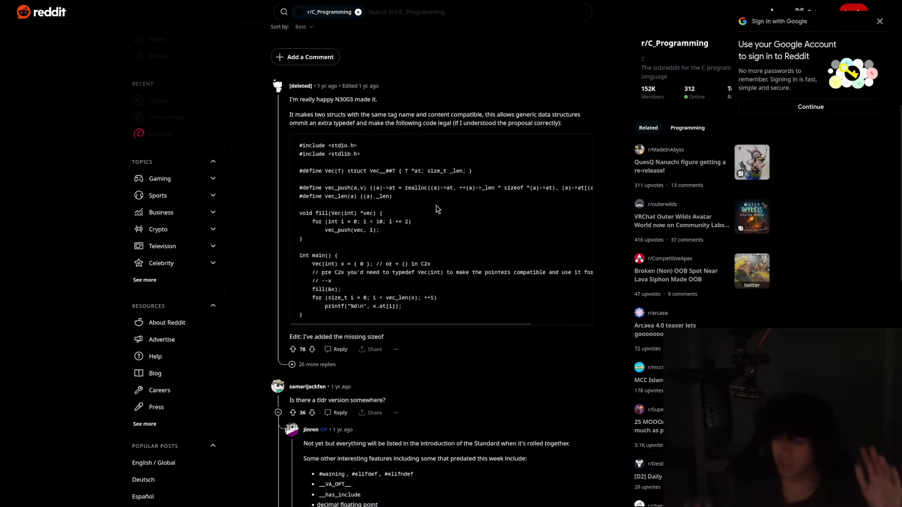
Step: Clear all existing source code from the Compiler Explorer editor
left_click(39, 8)
left_click(112, 8)
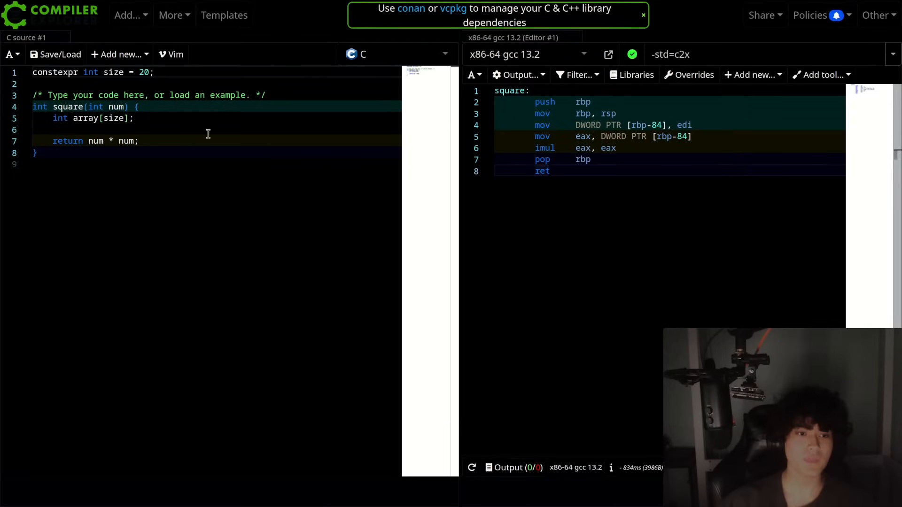
key("ctrl+a")
key("BackSpace")
key("ctrl+s")
key("Escape")
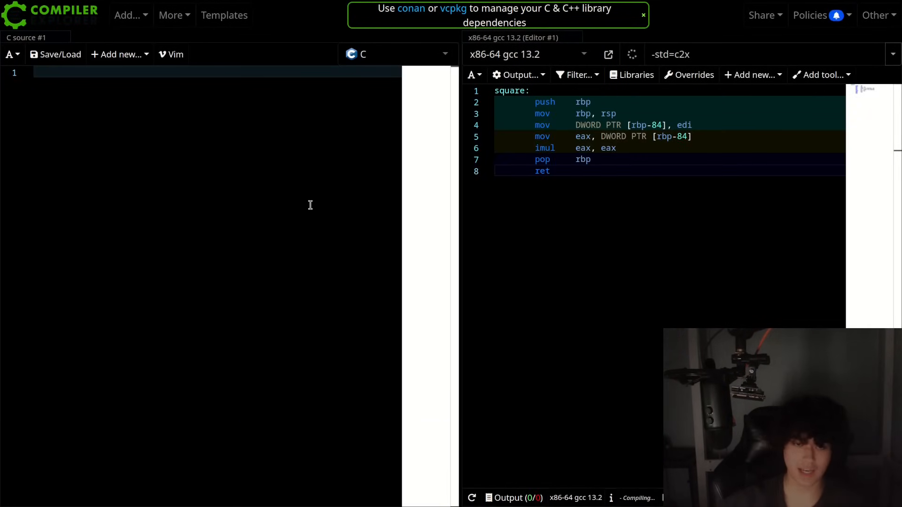
Step: Copy the '#define Vec(T)' line from the Reddit comment and paste it into the editor
left_click(353, 8)
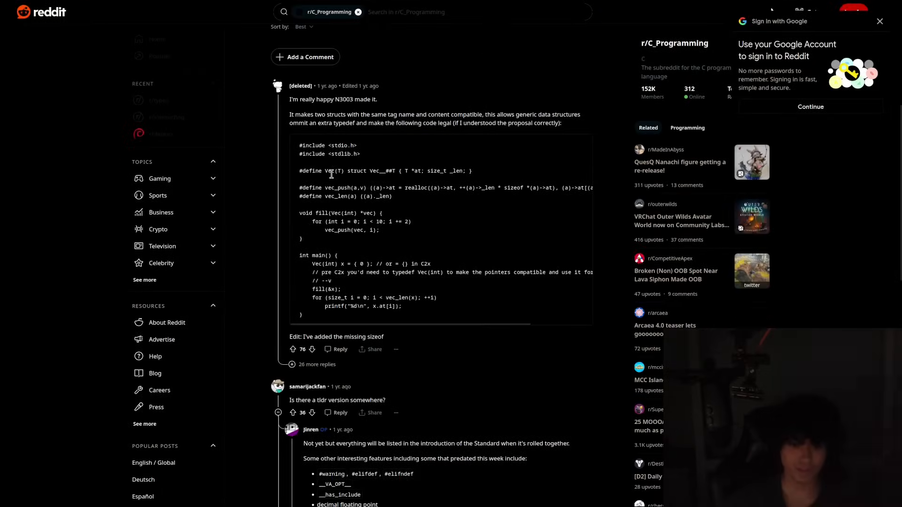
triple_click(331, 172)
key("ctrl+c")
left_click(112, 7)
key("ctrl+v")
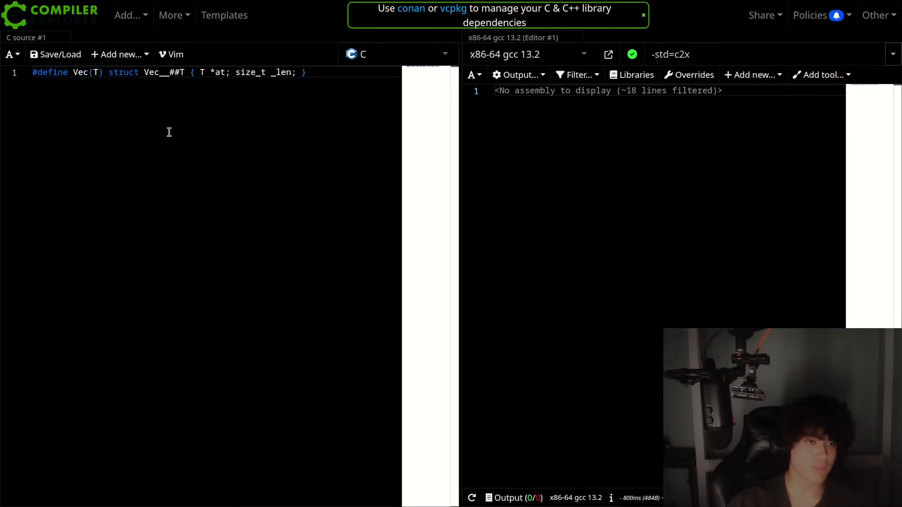
Step: Rename the macro to Option(T) with members 'T ok; bool err;'
double_click(72, 72)
type("Option")
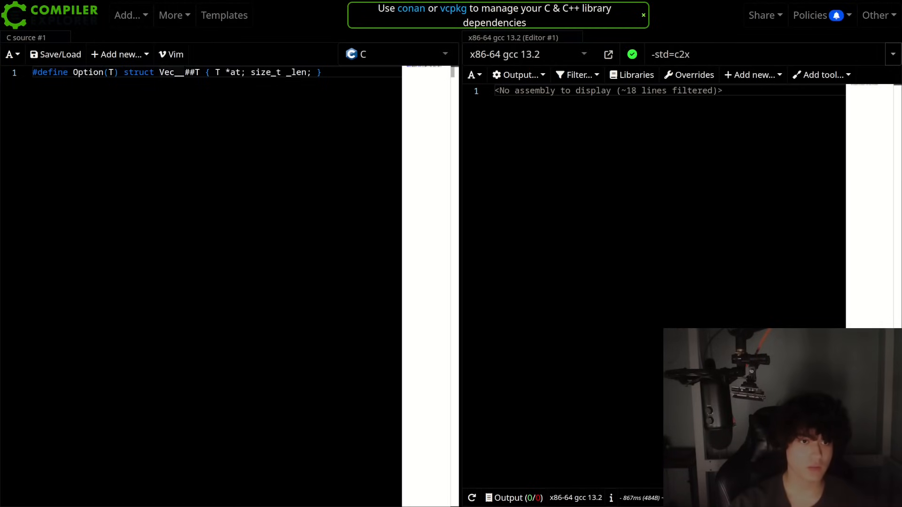
double_click(169, 72)
type("Option__")
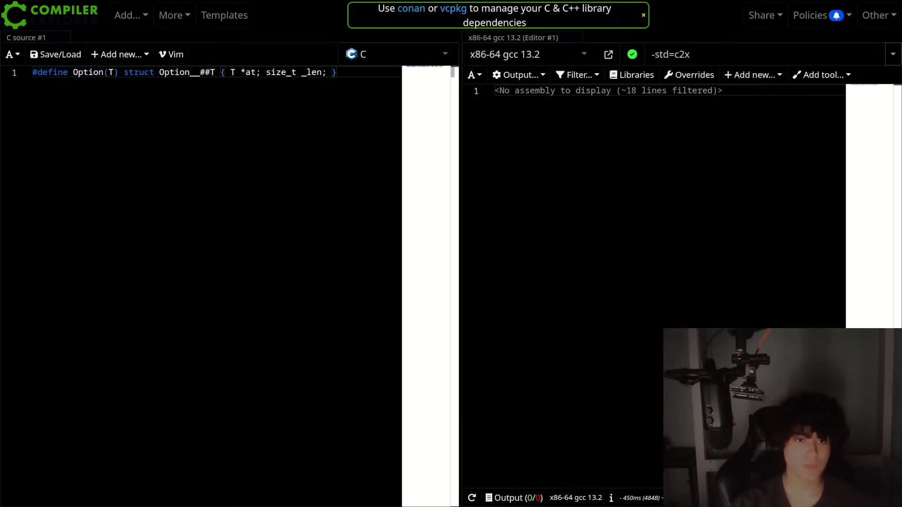
key("BackSpace")
key("BackSpace")
key("BackSpace")
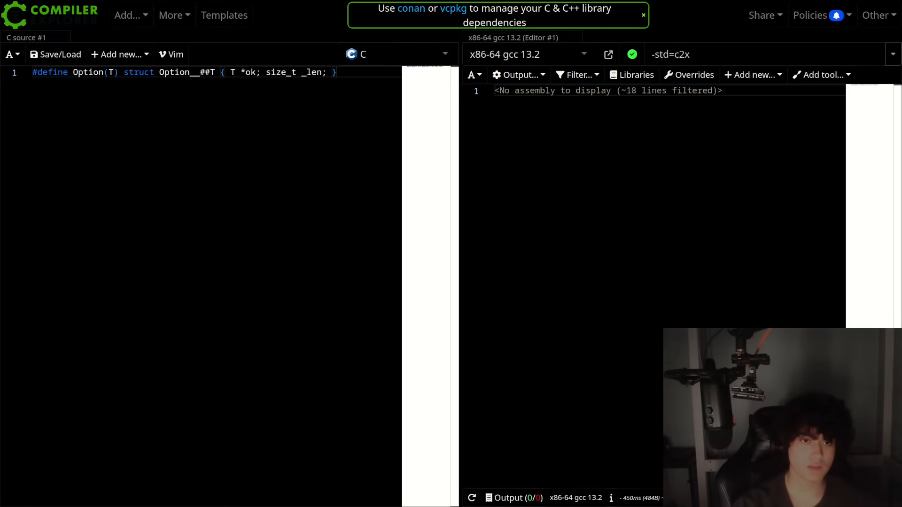
type("ok")
key("BackSpace")
key("BackSpace")
key("BackSpace")
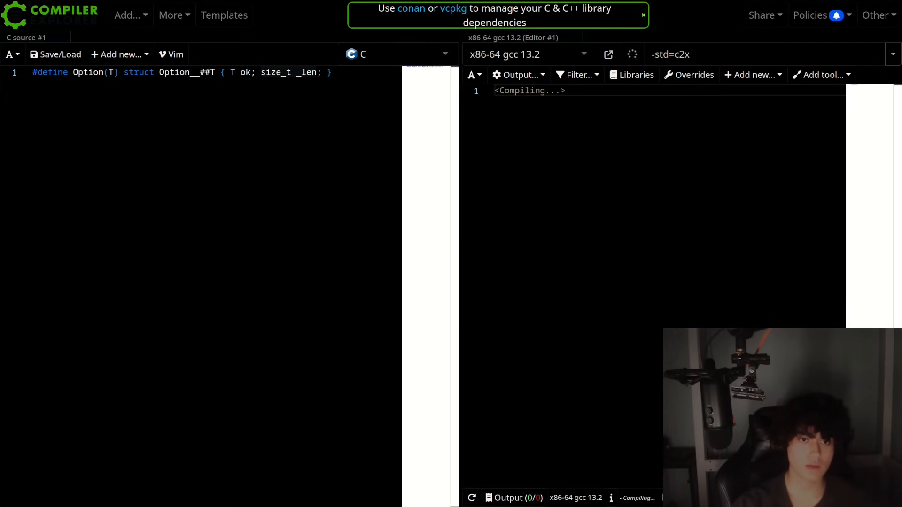
type("b;")
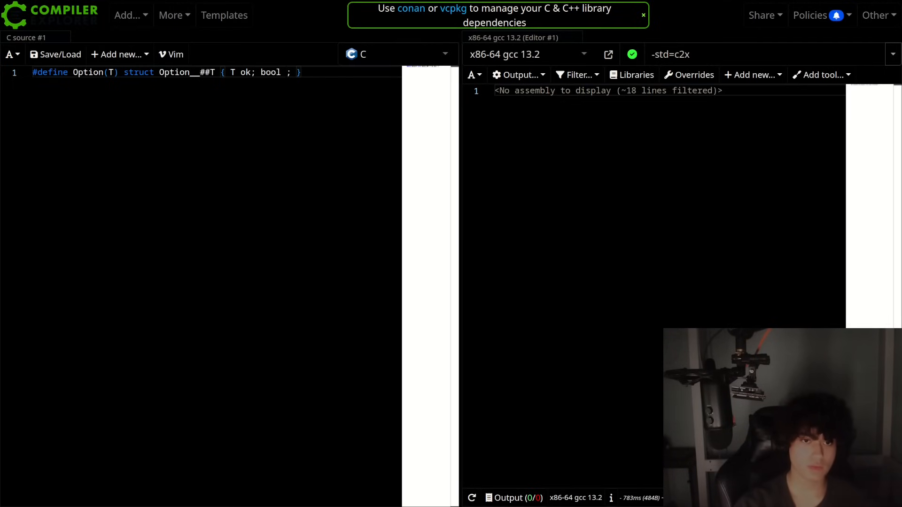
type("err")
key("End")
key("Return")
key("Return")
key("ctrl+s")
key("Escape")
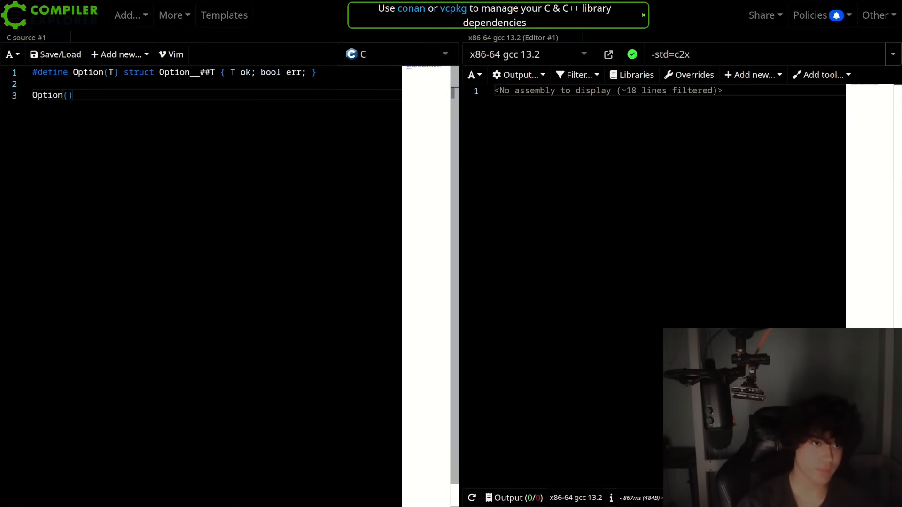
type("nt)")
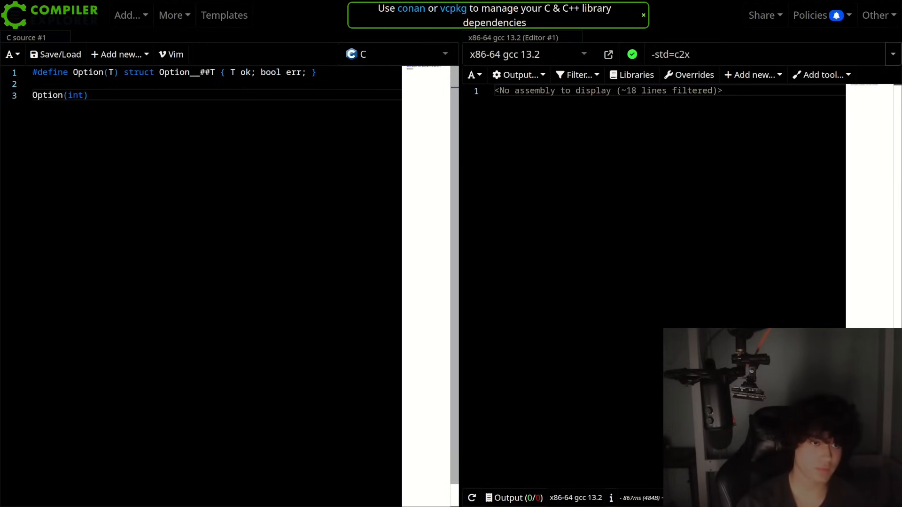
type(" func")
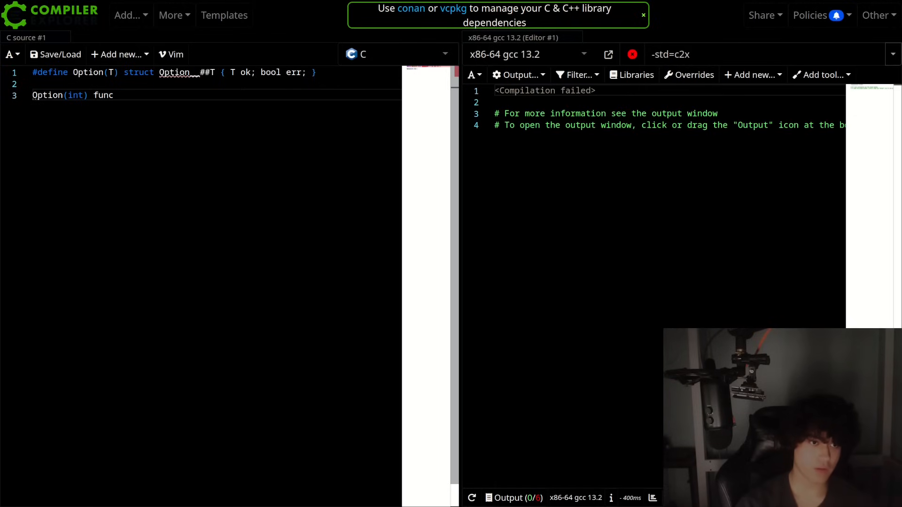
type("() {")
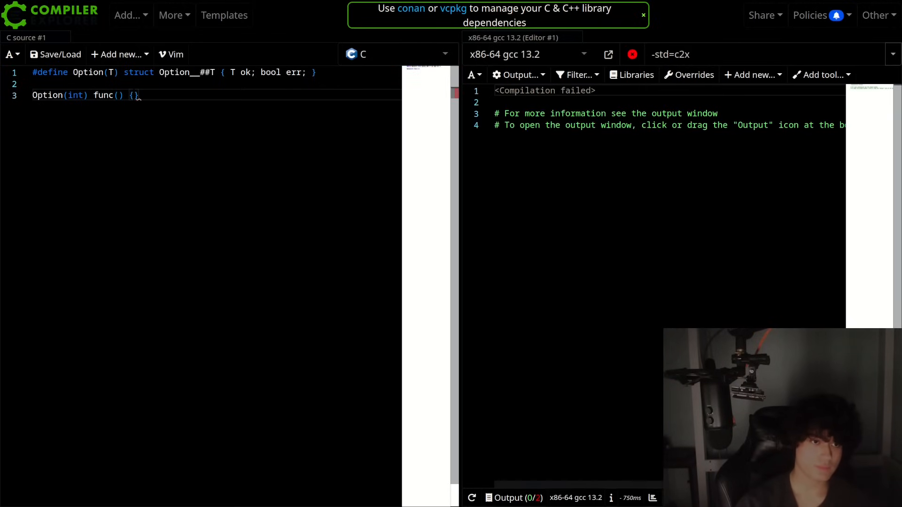
Step: Add func() returning an (Option(int)){} compound literal, which gcc rejects
key("Return")
type("return {}")
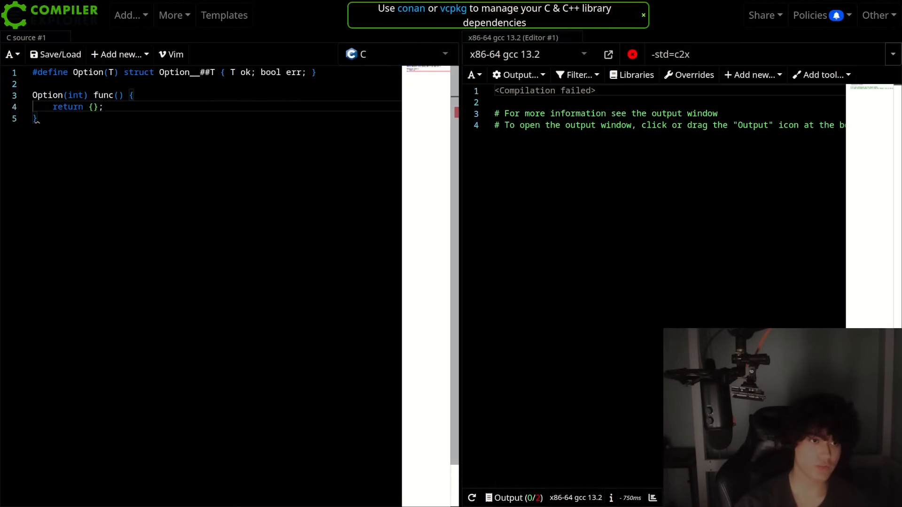
type(";")
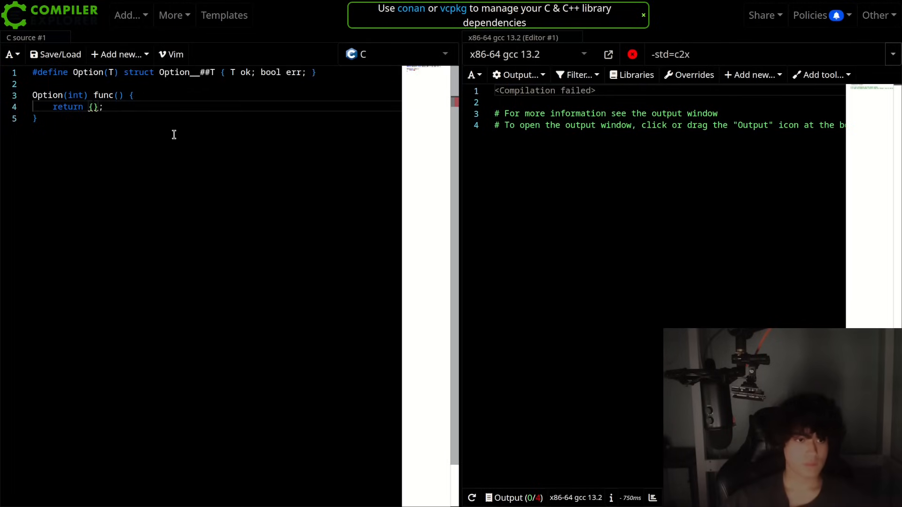
key("Up")
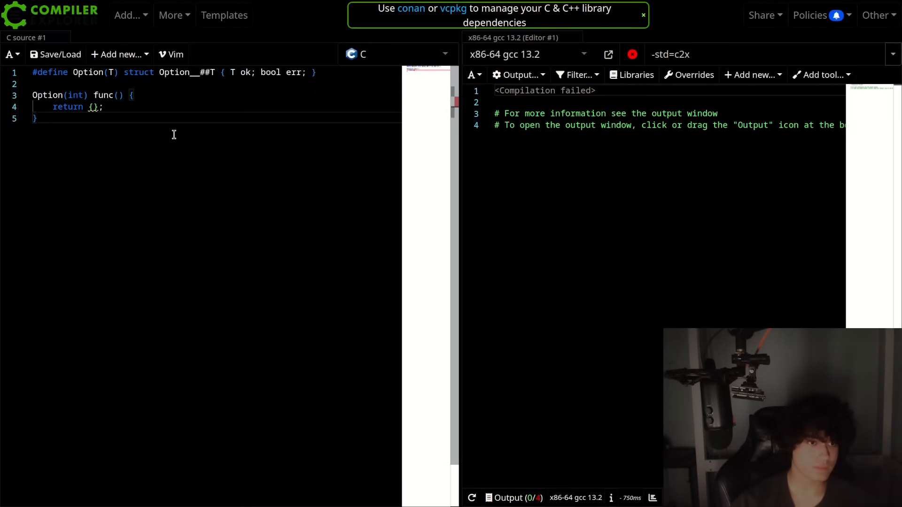
type("(Option(int))")
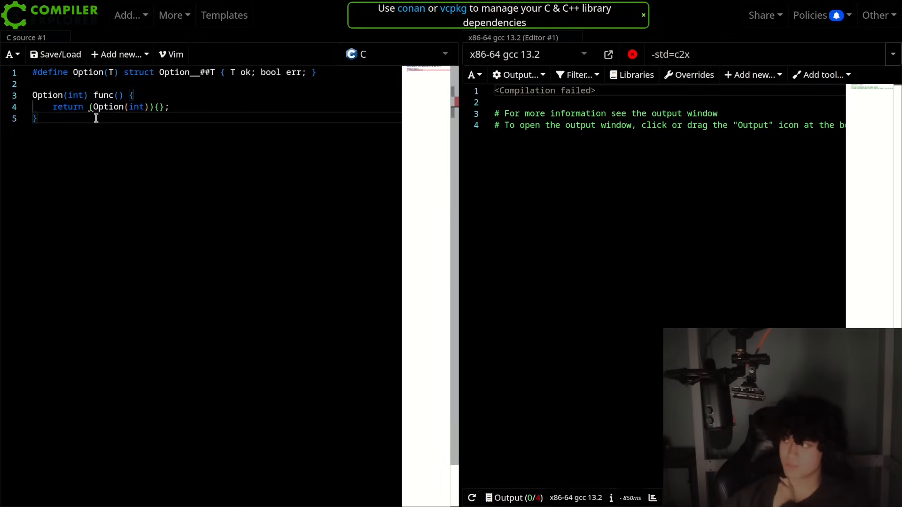
Step: Glance through the n2638 proposal and search-result tabs, then return to the cppreference C23 page full screen
key("F11")
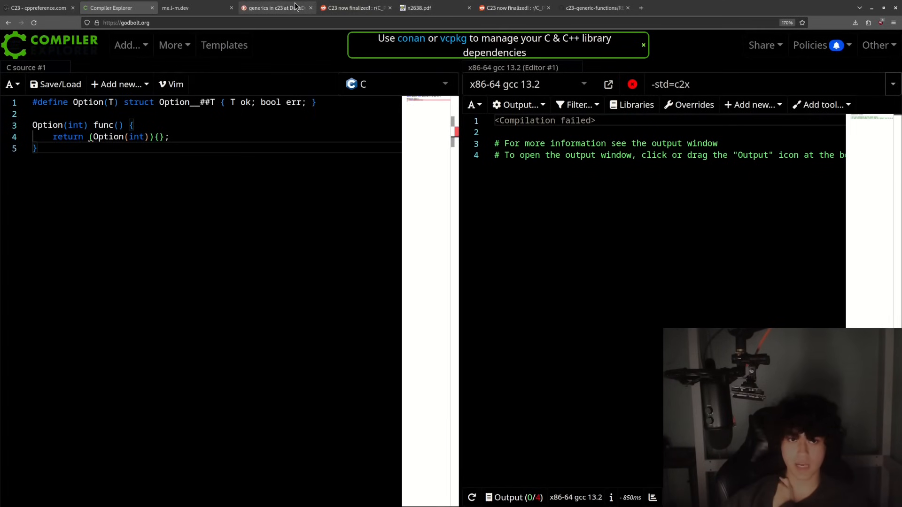
left_click(433, 7)
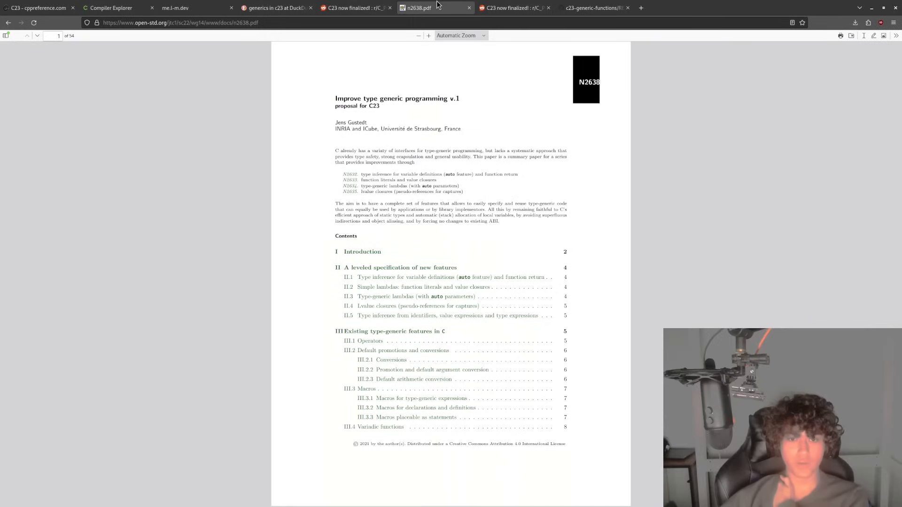
left_click(352, 7)
left_click(275, 7)
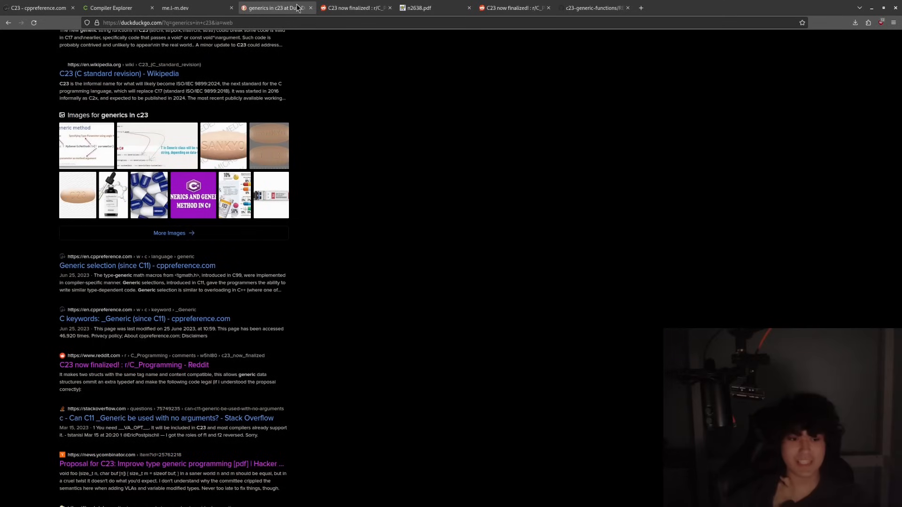
left_click(39, 7)
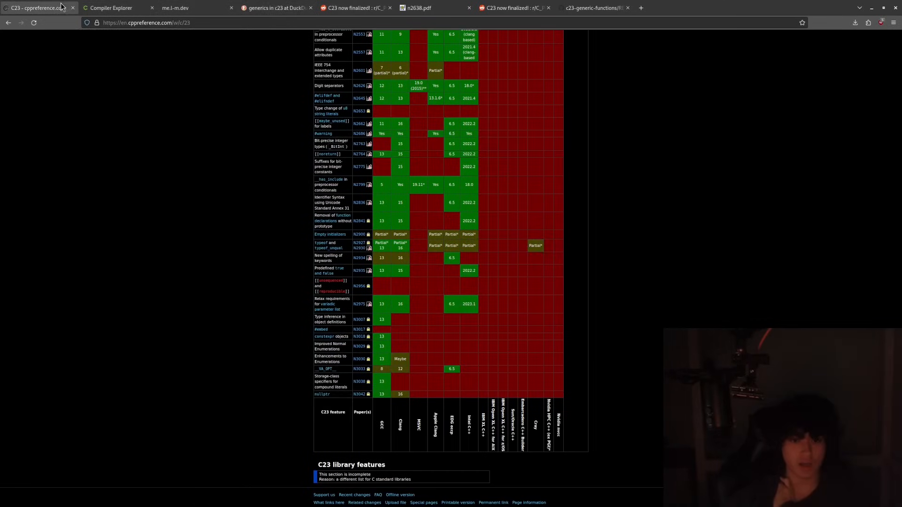
key("F11")
scroll(294, 183, "up", 8)
Step: Search the C23 support table for constexpr, N3003 and 268, locating the #warning paper N2686
key("ctrl+f")
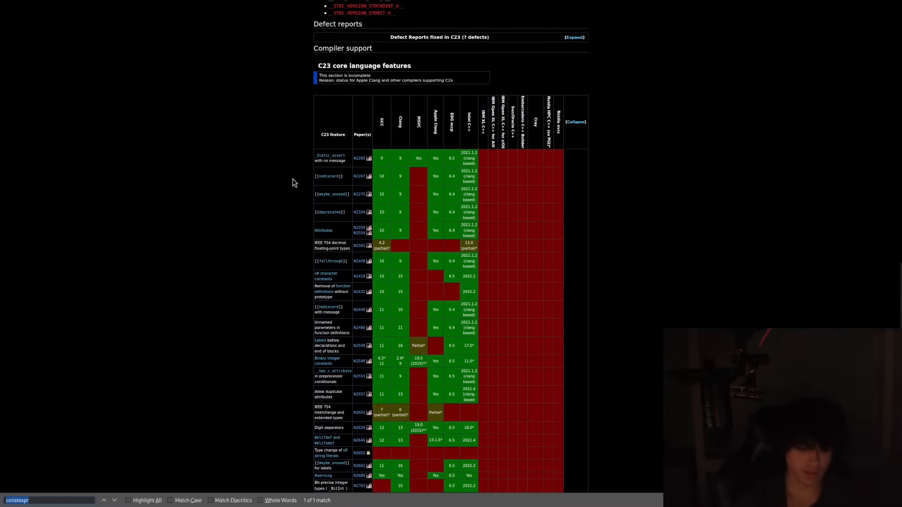
type("N3003")
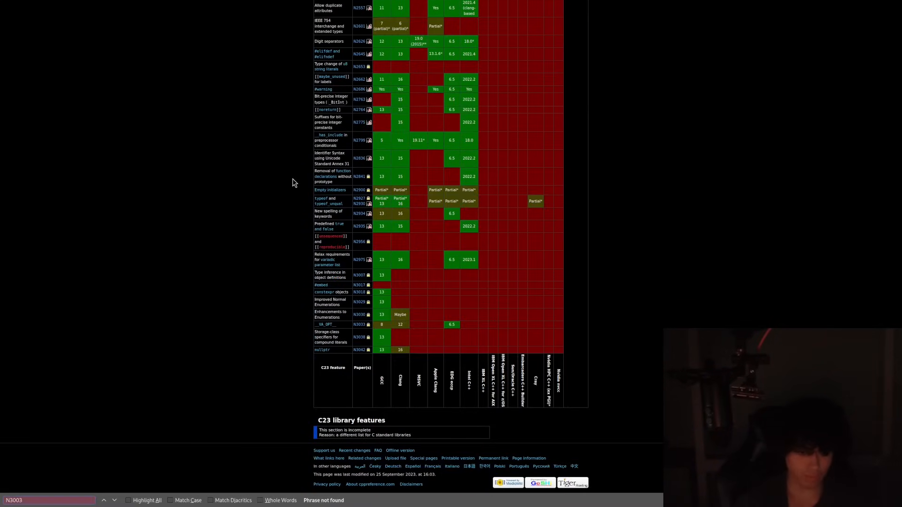
key("Escape")
key("ctrl+f")
type("3003")
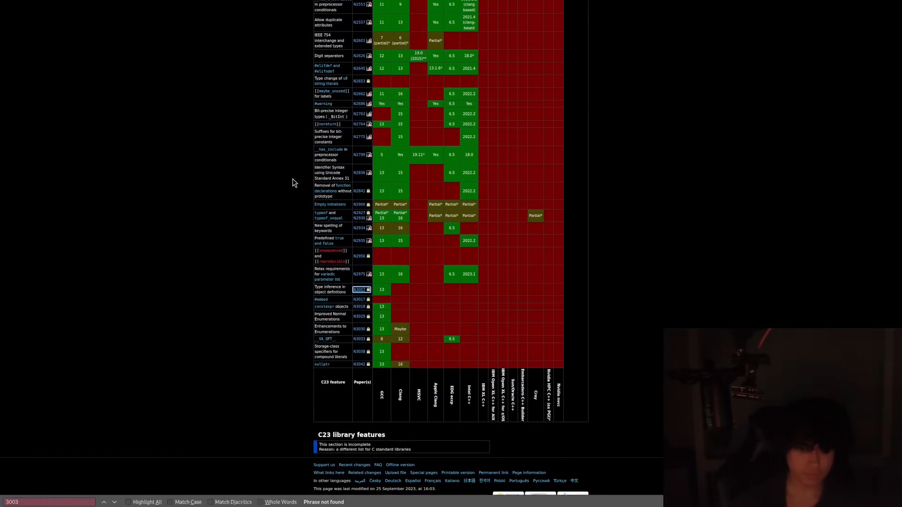
key("Escape")
scroll(294, 183, "up", 3)
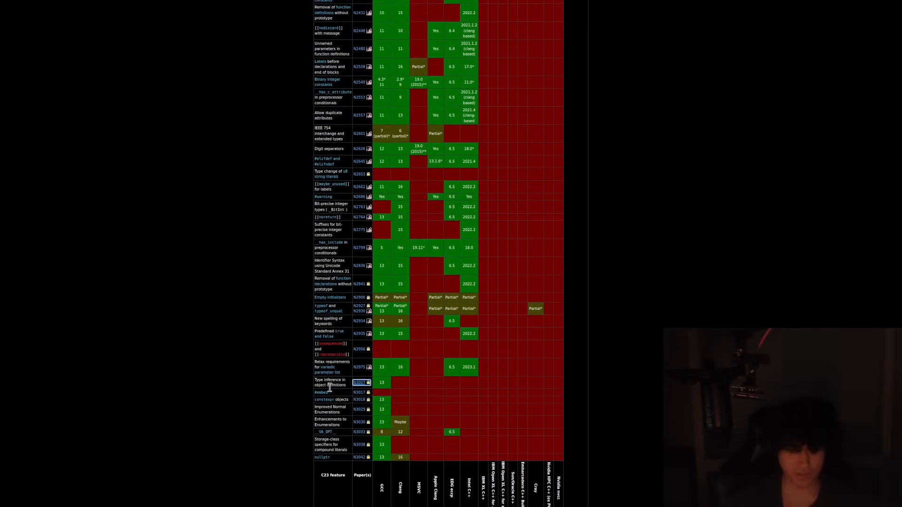
scroll(348, 389, "up", 5)
scroll(348, 389, "up", 5)
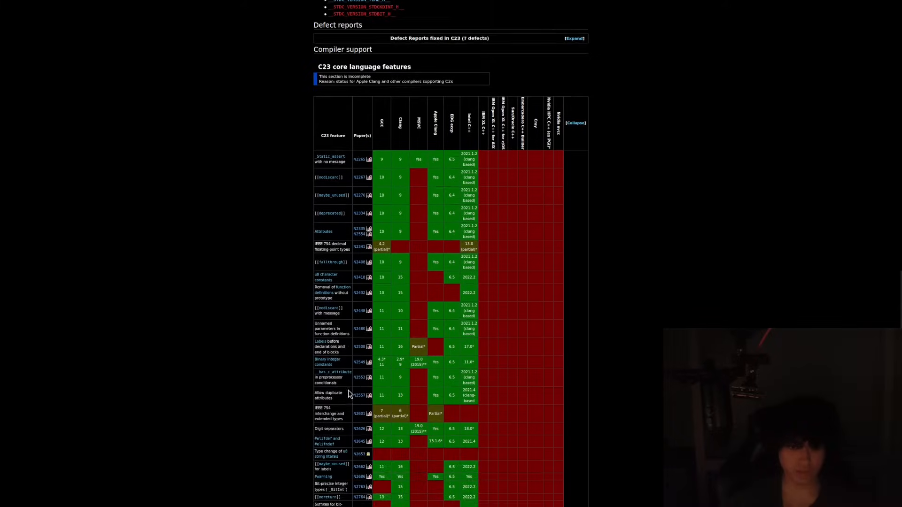
scroll(348, 389, "up", 2)
key("F11")
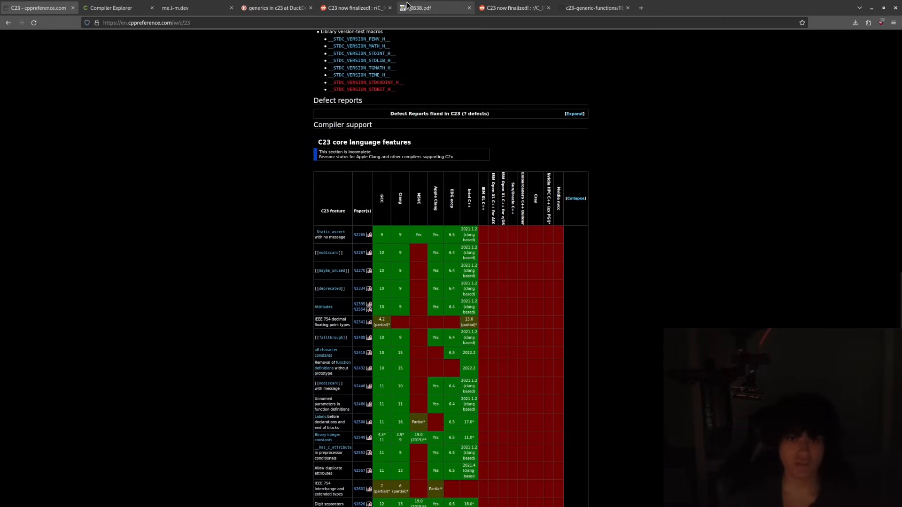
key("F11")
key("ctrl+f")
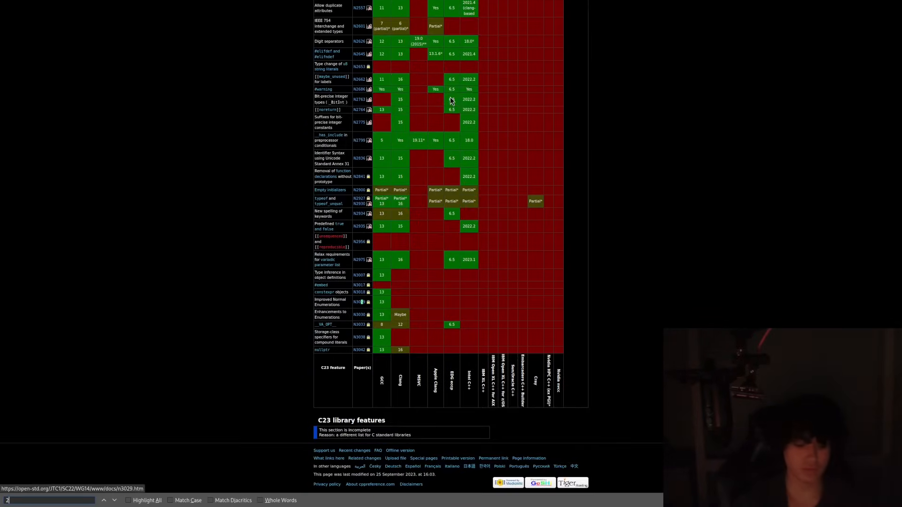
type("268")
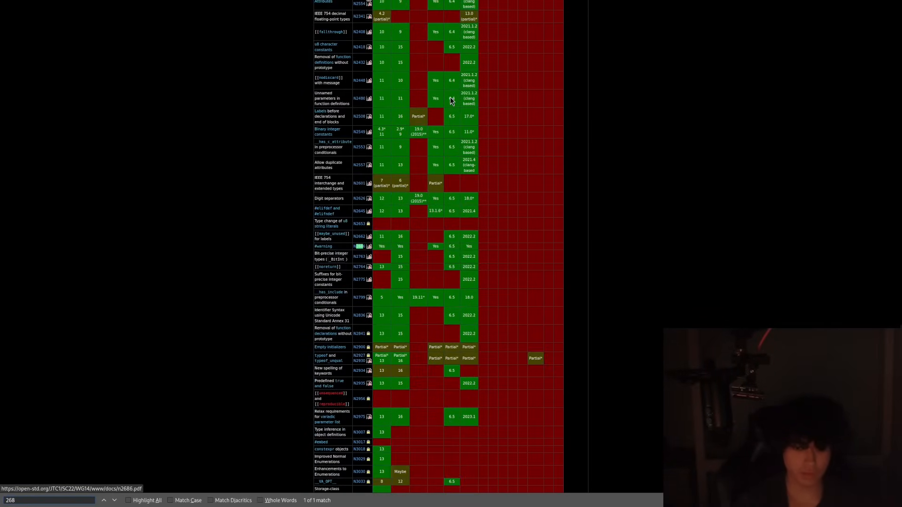
key("F11")
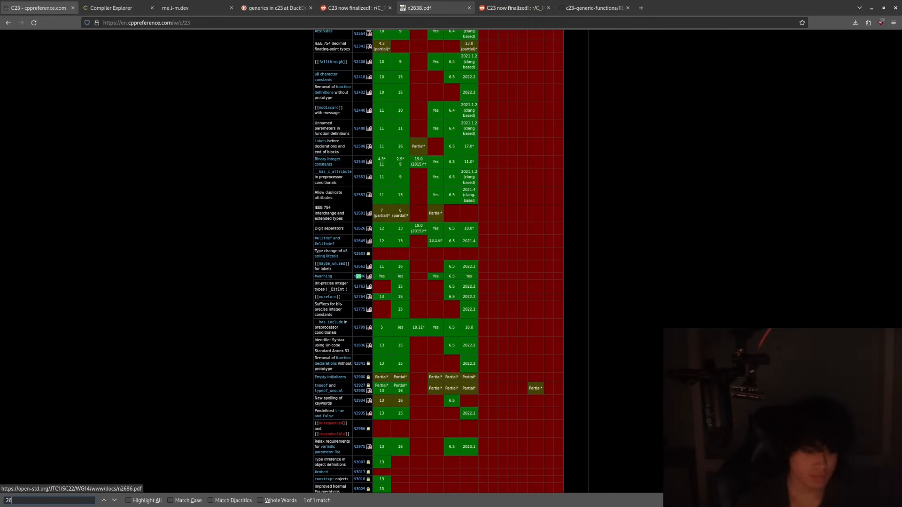
type("38")
key("Escape")
Step: Read the 'C23 now finalized' Reddit thread's generic Vec macro example in full-screen
left_click(352, 7)
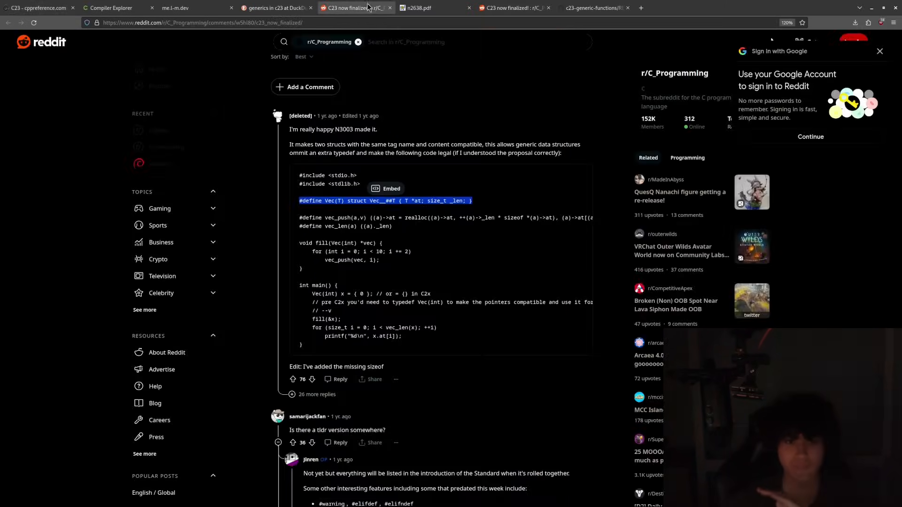
key("F11")
left_click(400, 205)
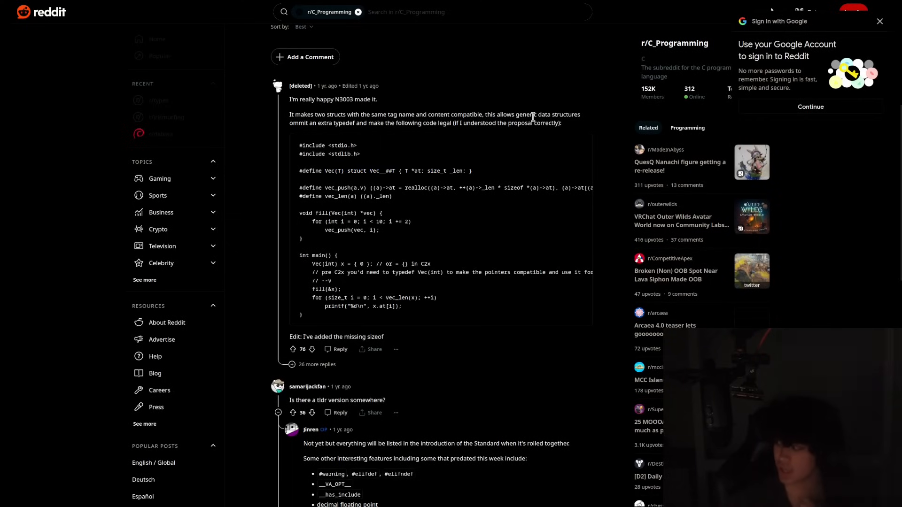
key("F11")
Step: Cycle back through the open pages to the 'generics in c23' DuckDuckGo results, full-screen
key("ctrl+shift+Tab")
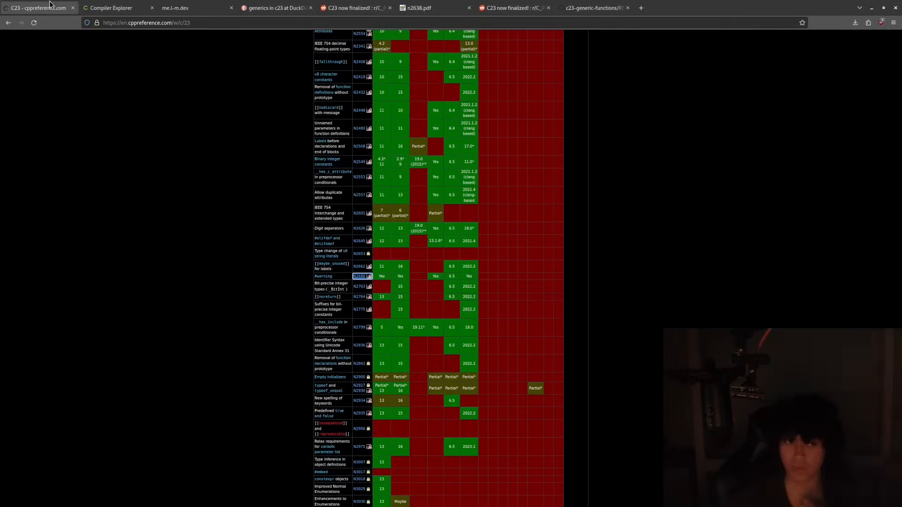
key("ctrl+shift+Tab")
key("F11")
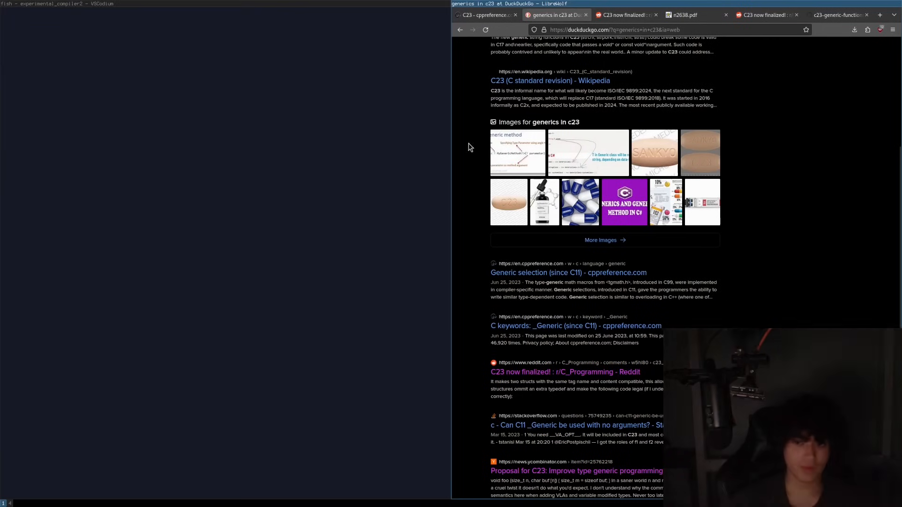
Step: Flip between the cppreference C23 page and the 'generics in c23' results, settling on the C23 article
left_click(493, 15)
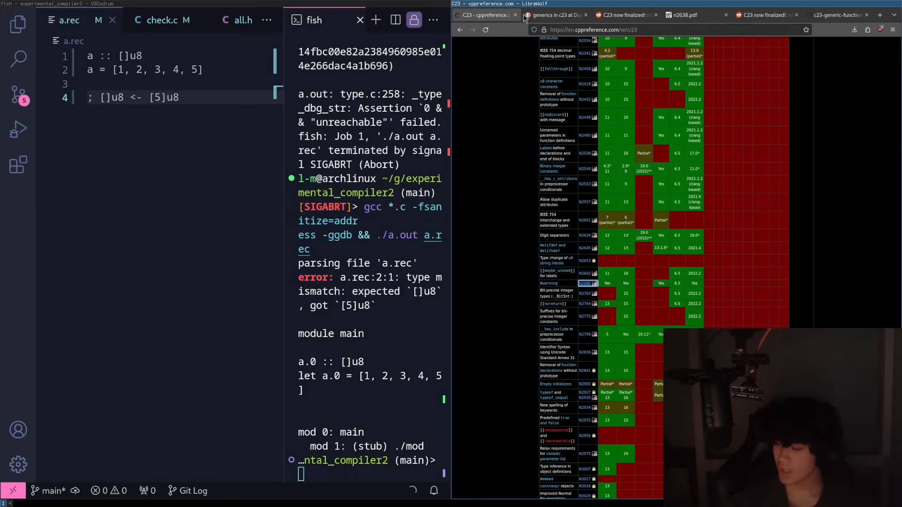
left_click(549, 15)
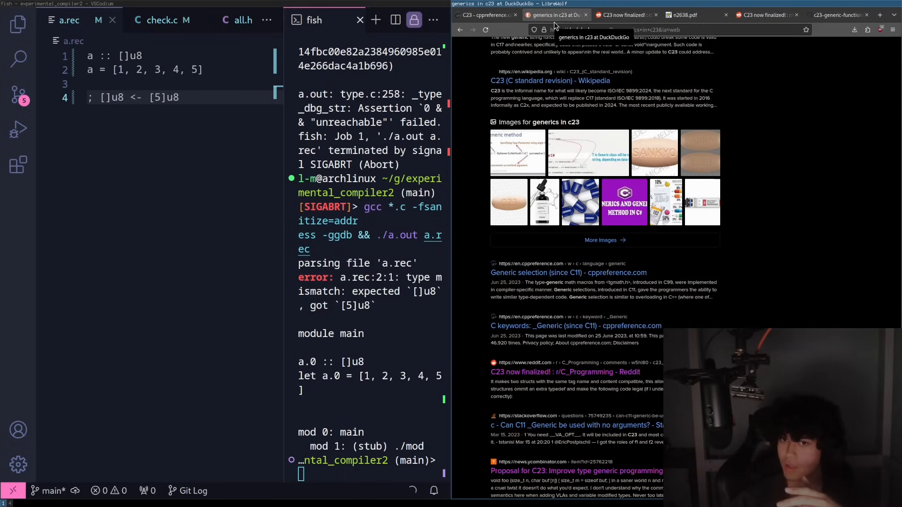
left_click(483, 15)
scroll(634, 268, "up", 10)
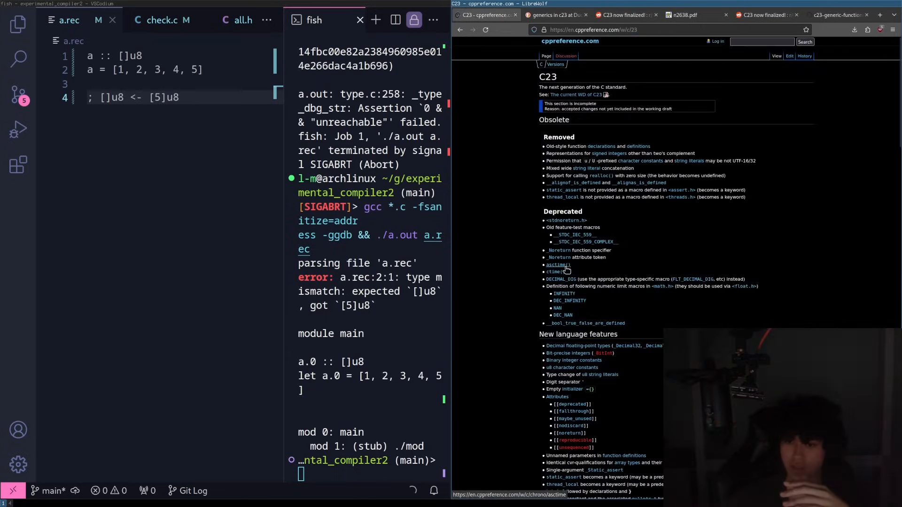
scroll(566, 269, "down", 8)
scroll(578, 212, "down", 4)
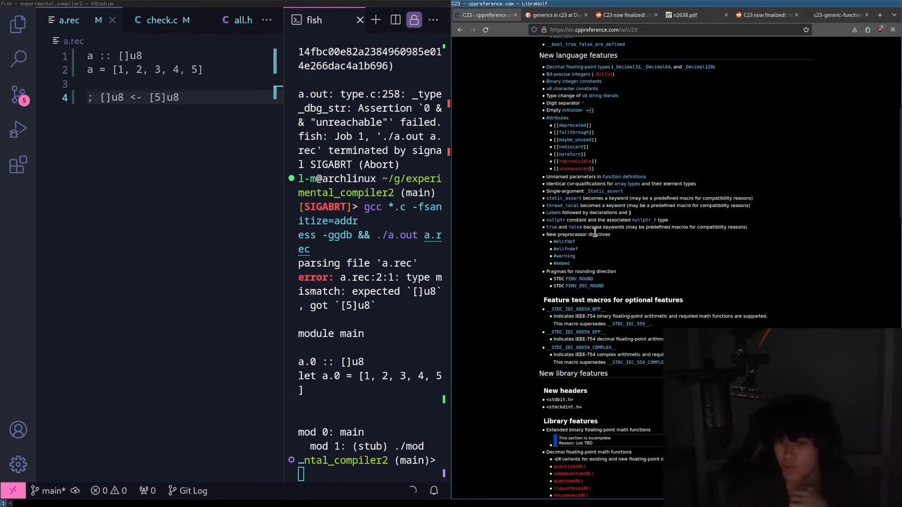
scroll(631, 247, "down", 3)
scroll(631, 247, "up", 5)
scroll(631, 247, "up", 5)
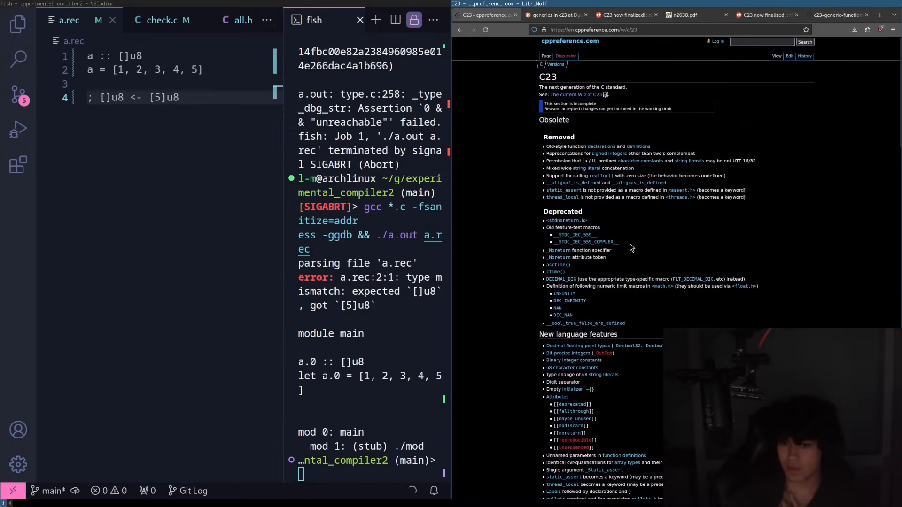
scroll(630, 247, "down", 4)
scroll(631, 247, "down", 5)
scroll(631, 247, "down", 5)
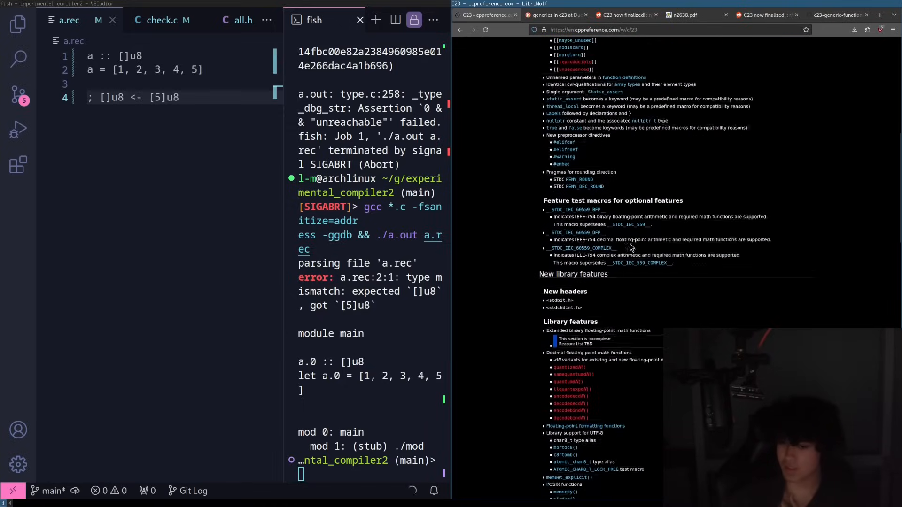
scroll(630, 247, "down", 5)
scroll(631, 247, "down", 1)
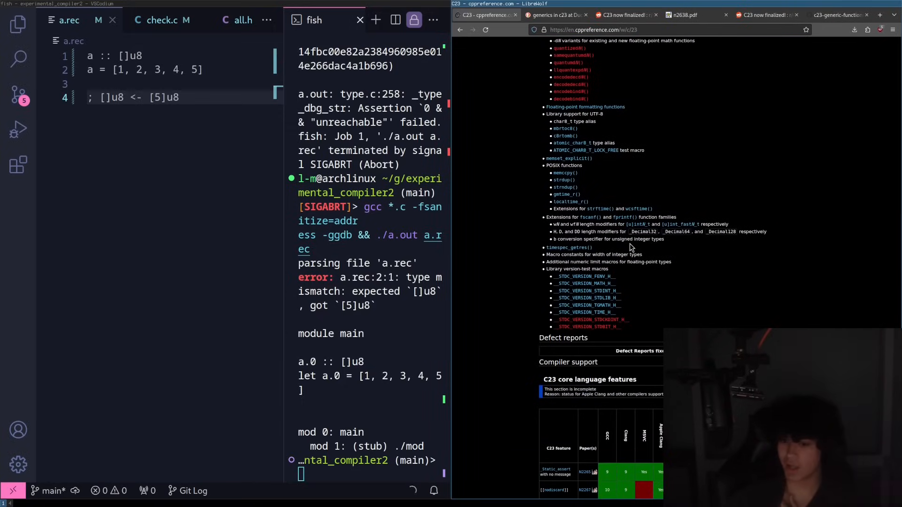
Step: Highlight the C23 article's integer-width and numeric-limit macro lines while skimming its features
left_click_drag(653, 271, 564, 250)
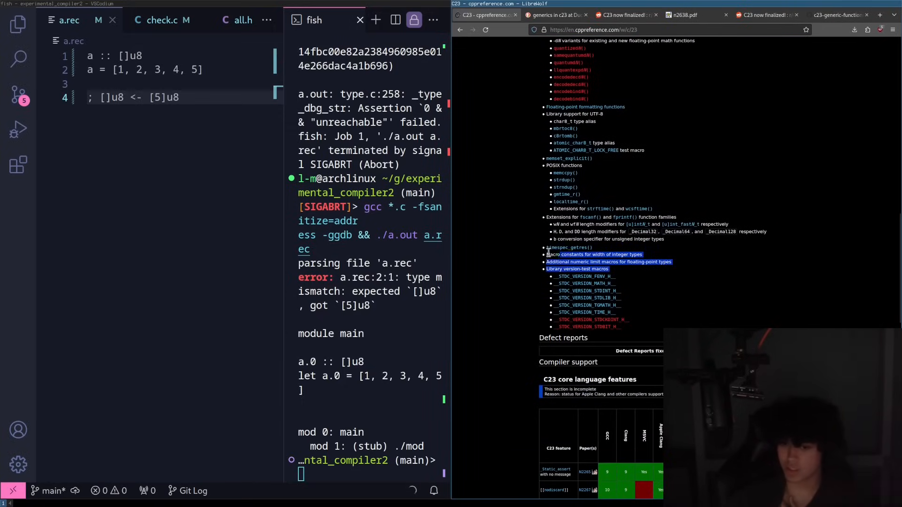
left_click(616, 255)
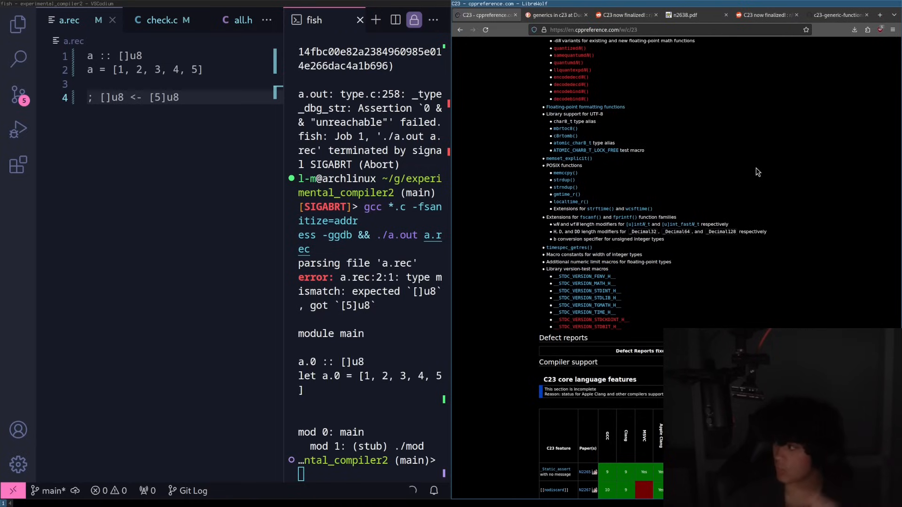
Step: Hide the browser and reveal the experimental_compiler2 project file tree in VSCodium
key("super+q")
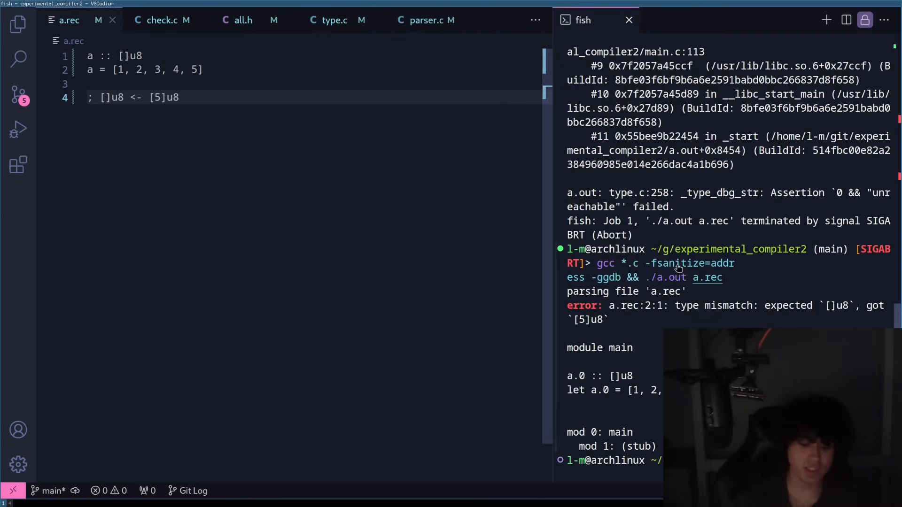
key("ctrl+b")
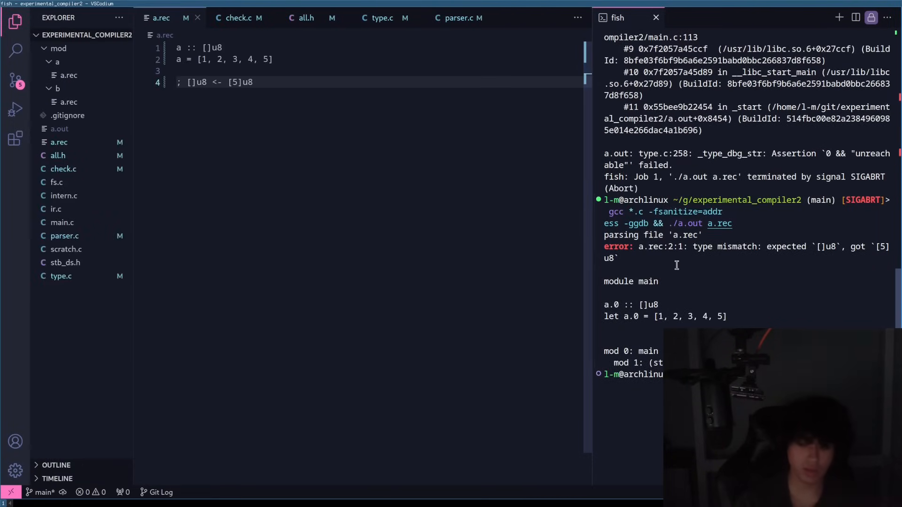